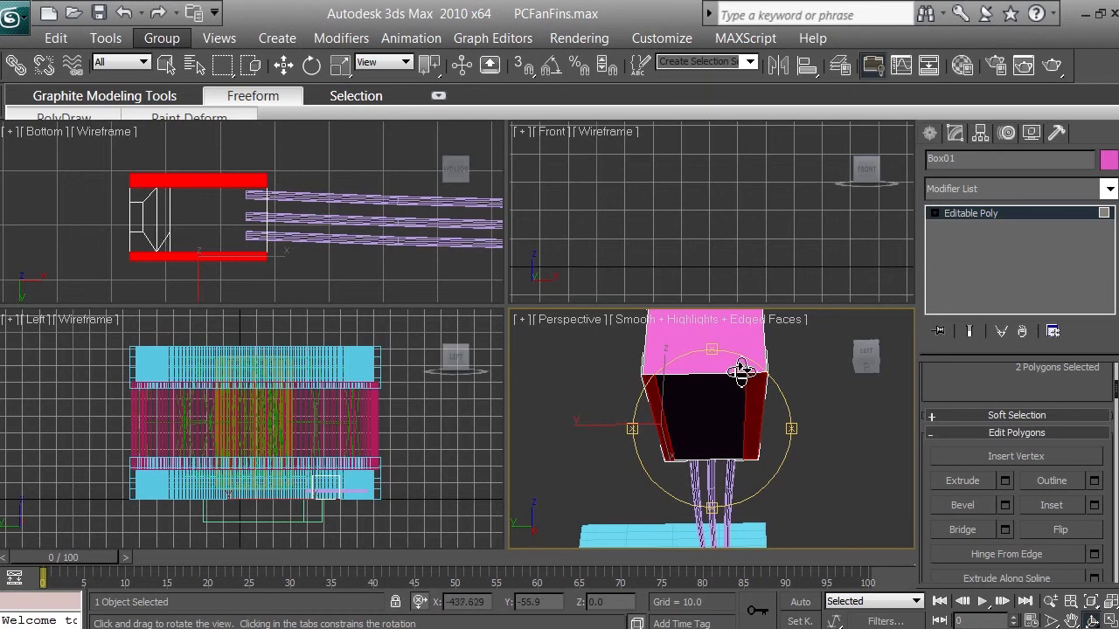
Extrude the two selected end polygons of the box as a group with a height of 10.0.
click(1004, 481)
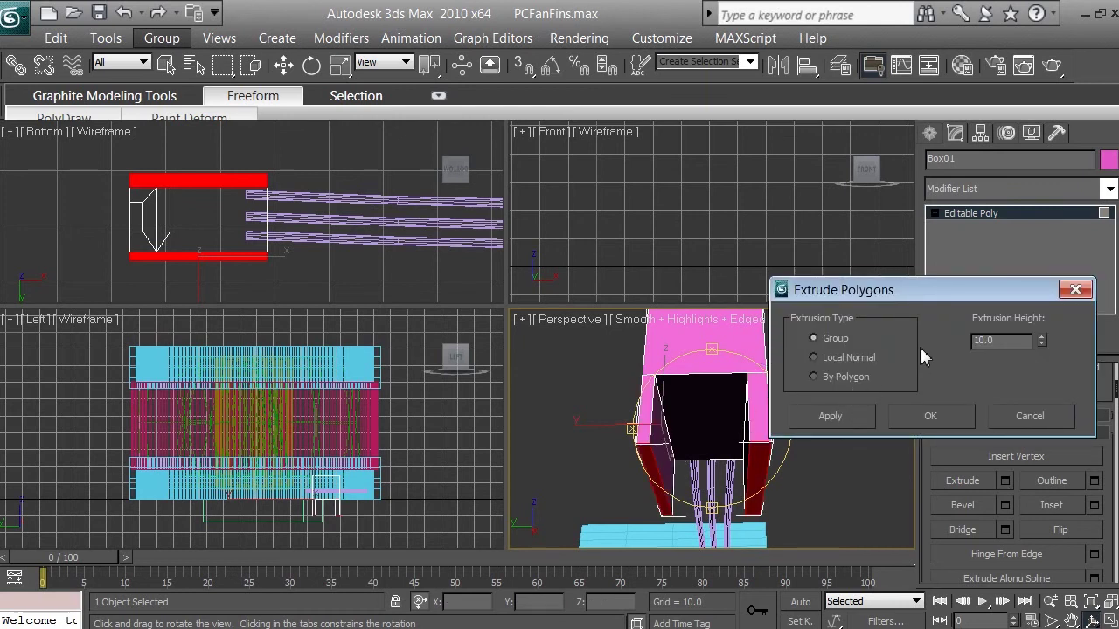
click(1012, 340)
double_click(1012, 340)
text(2)
key(Return)
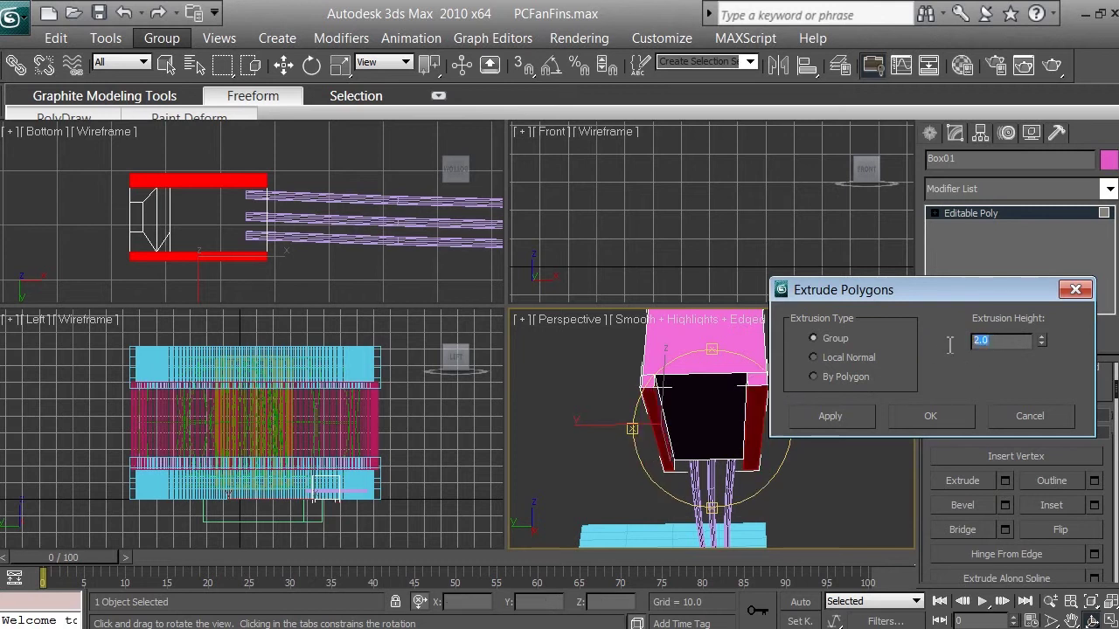
key(Return)
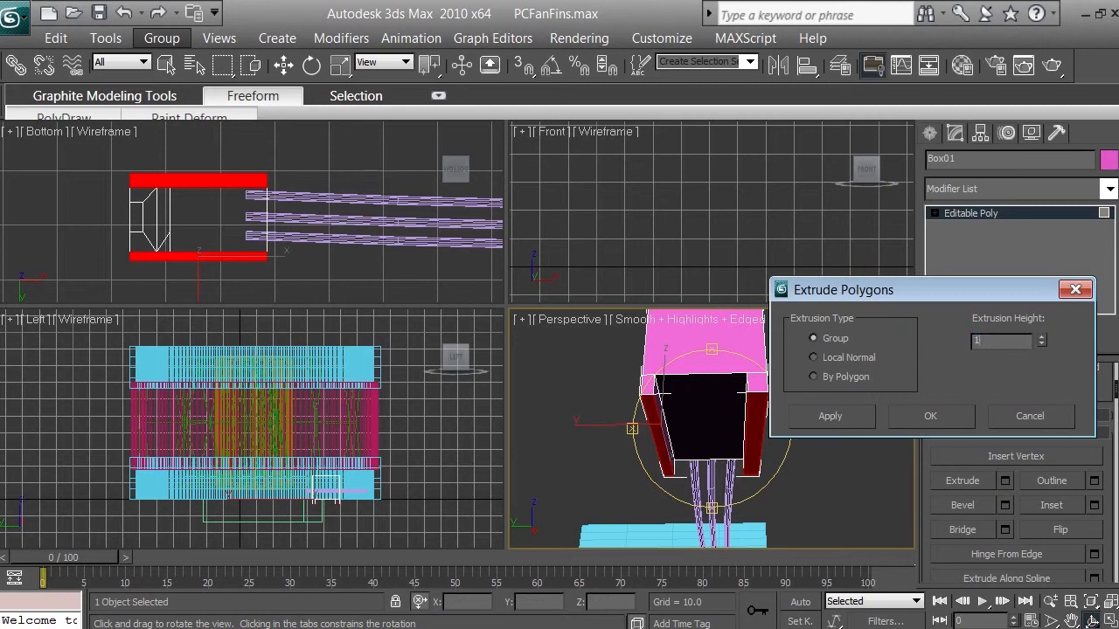
key(Return)
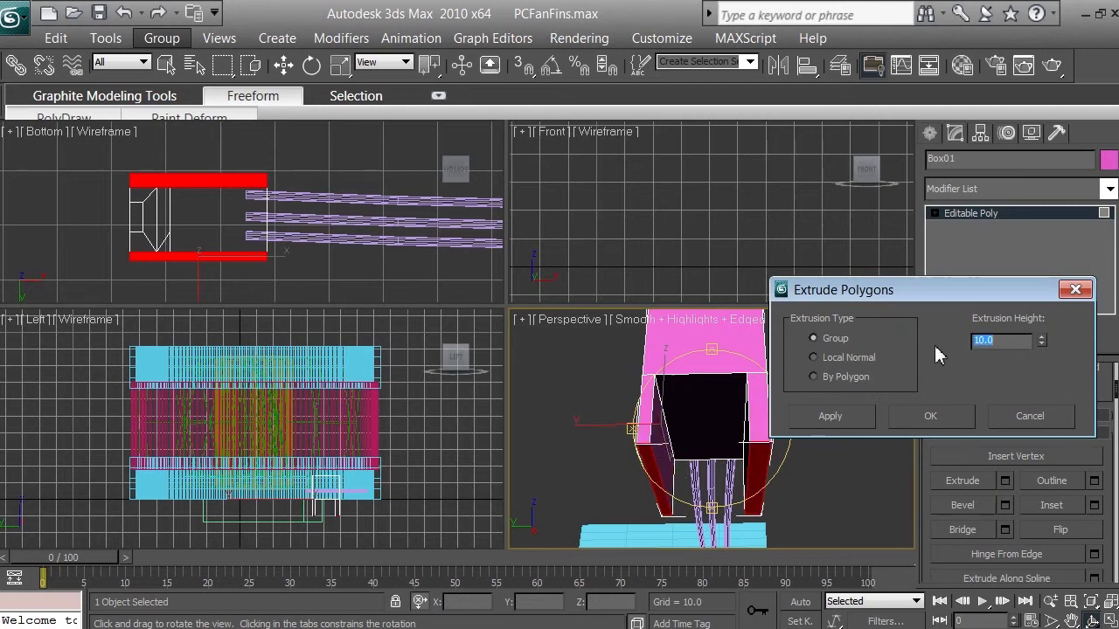
click(929, 416)
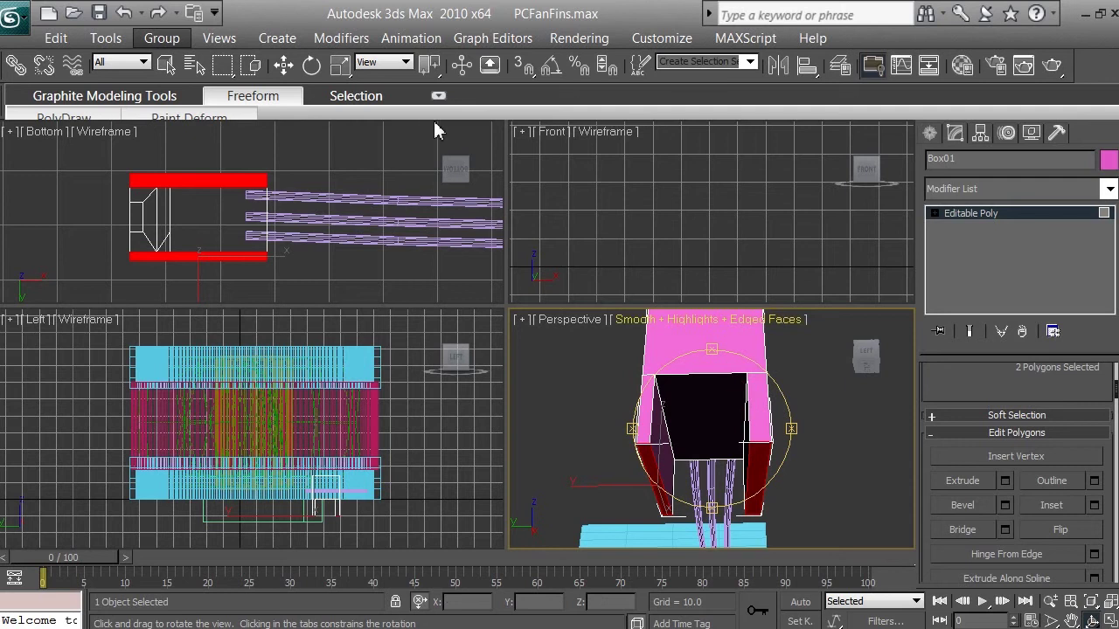
Move the two extruded end polygons downward in the Left view to lengthen both legs.
click(285, 67)
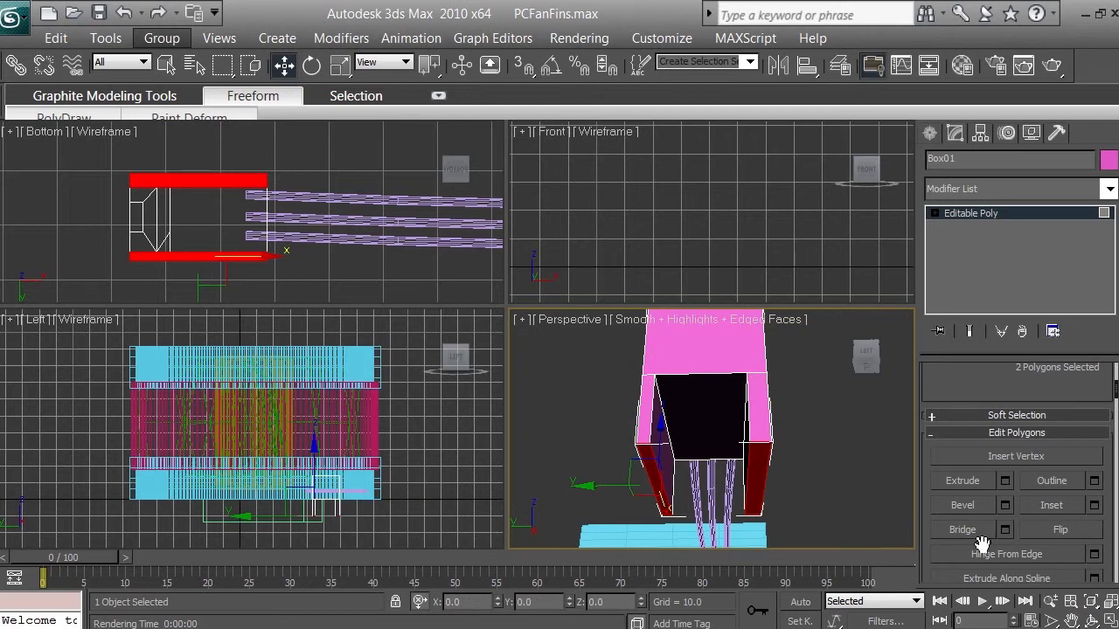
right_click(405, 477)
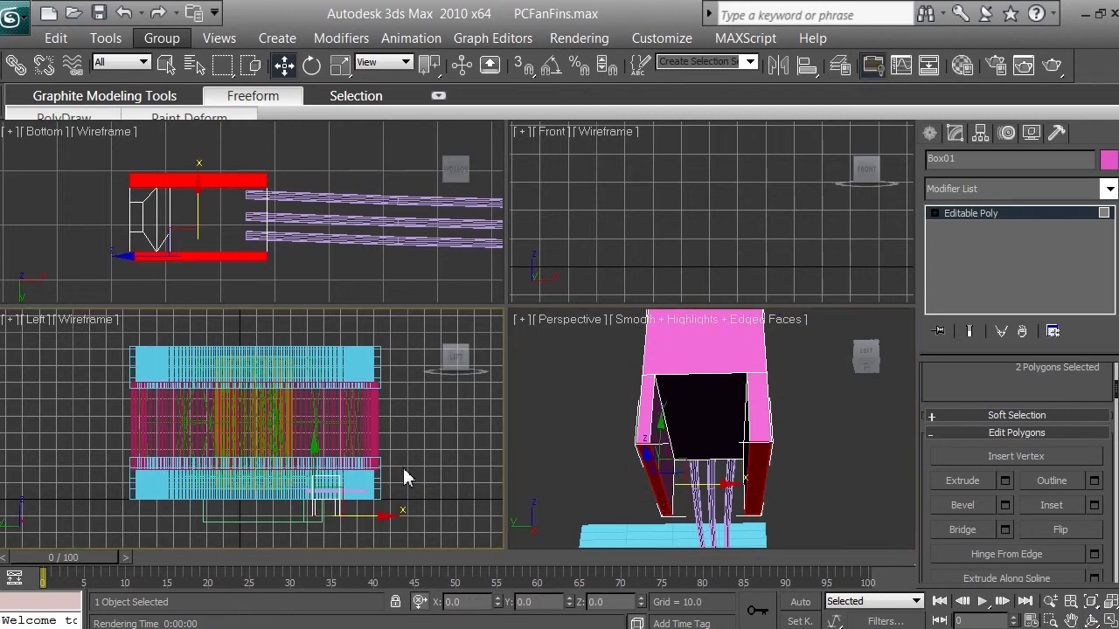
click(1096, 603)
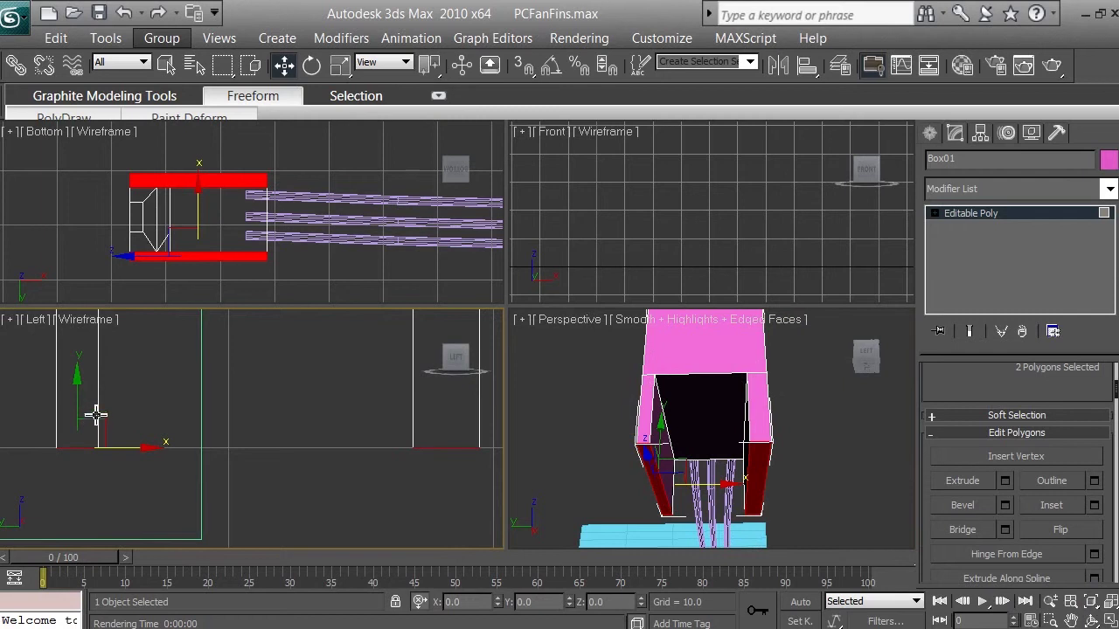
right_click(202, 395)
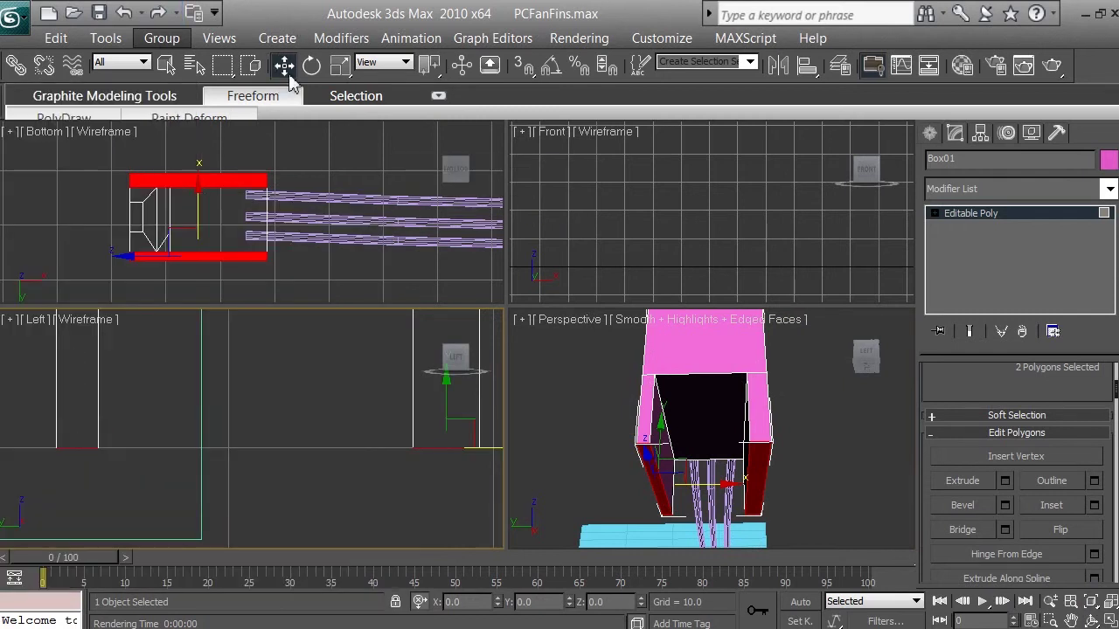
key(ctrl+z)
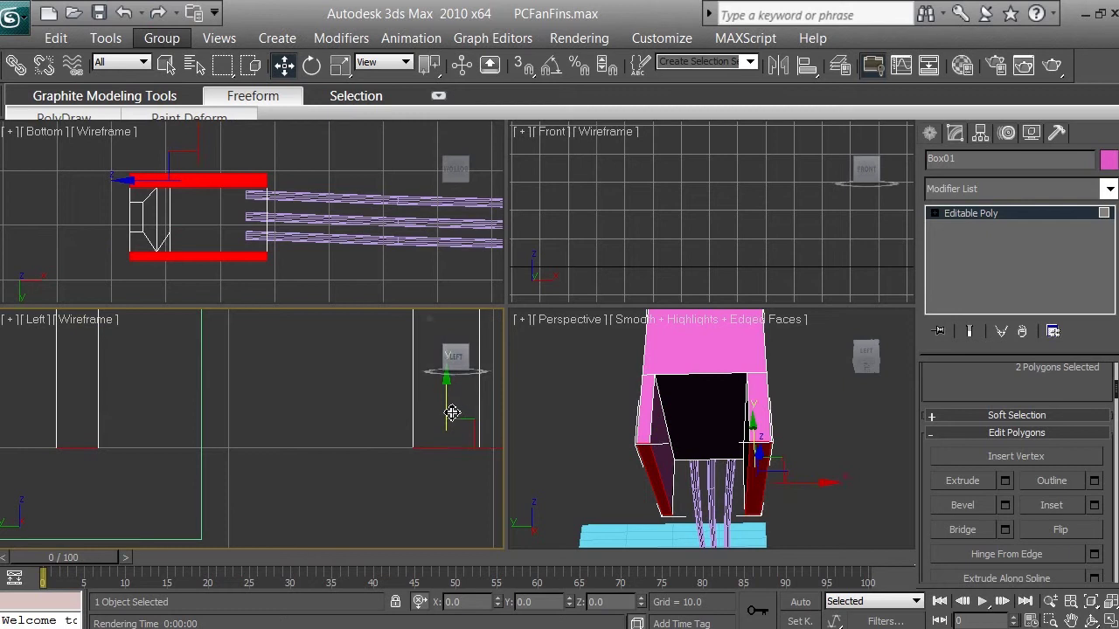
drag(452, 410, 454, 470)
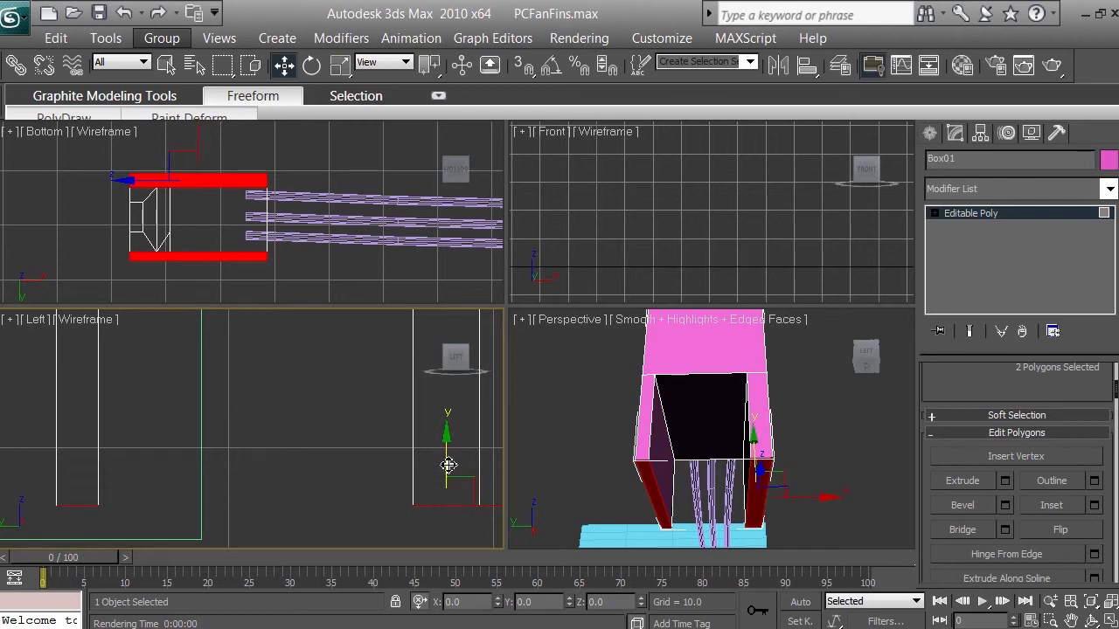
Use the transform coordinate center and move both leg ends upward in the Left view to shorten the legs.
click(430, 72)
drag(430, 73, 430, 150)
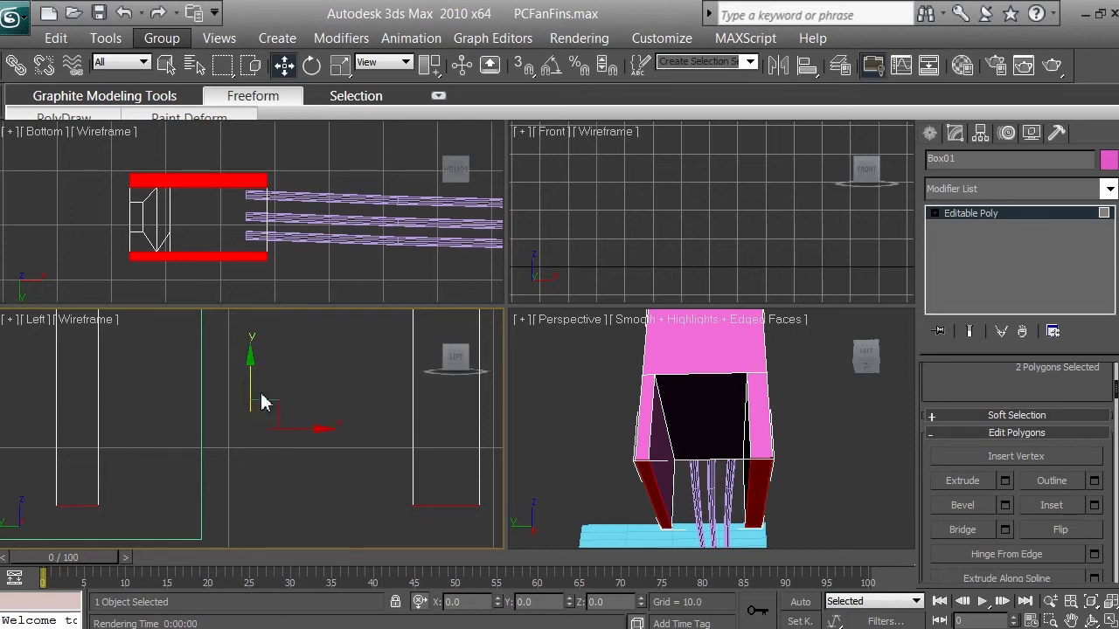
drag(253, 389, 256, 355)
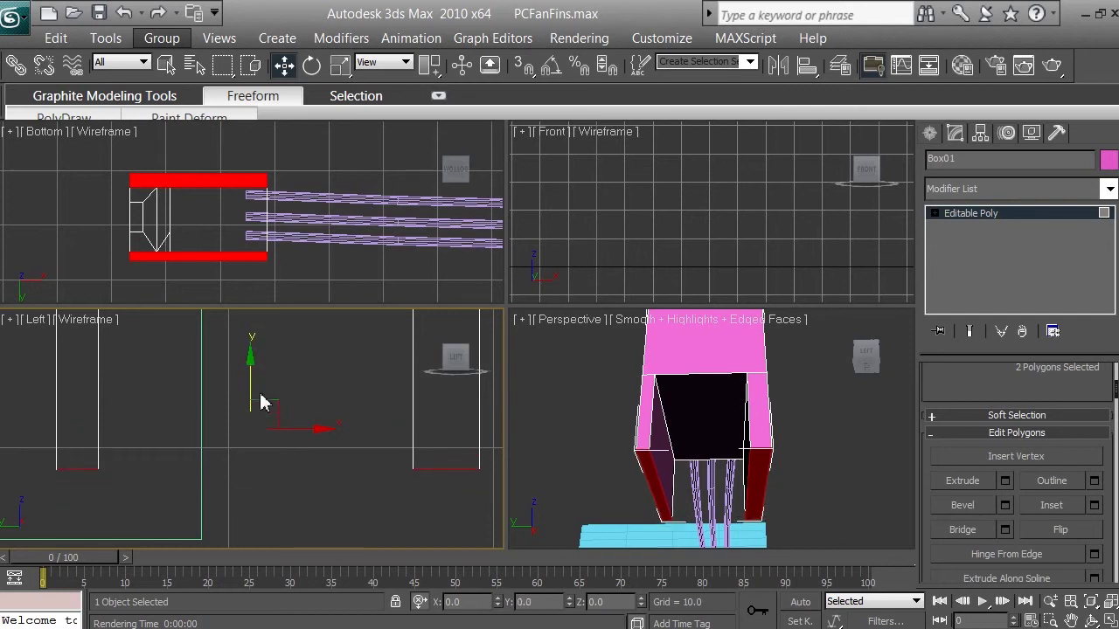
drag(253, 382, 292, 195)
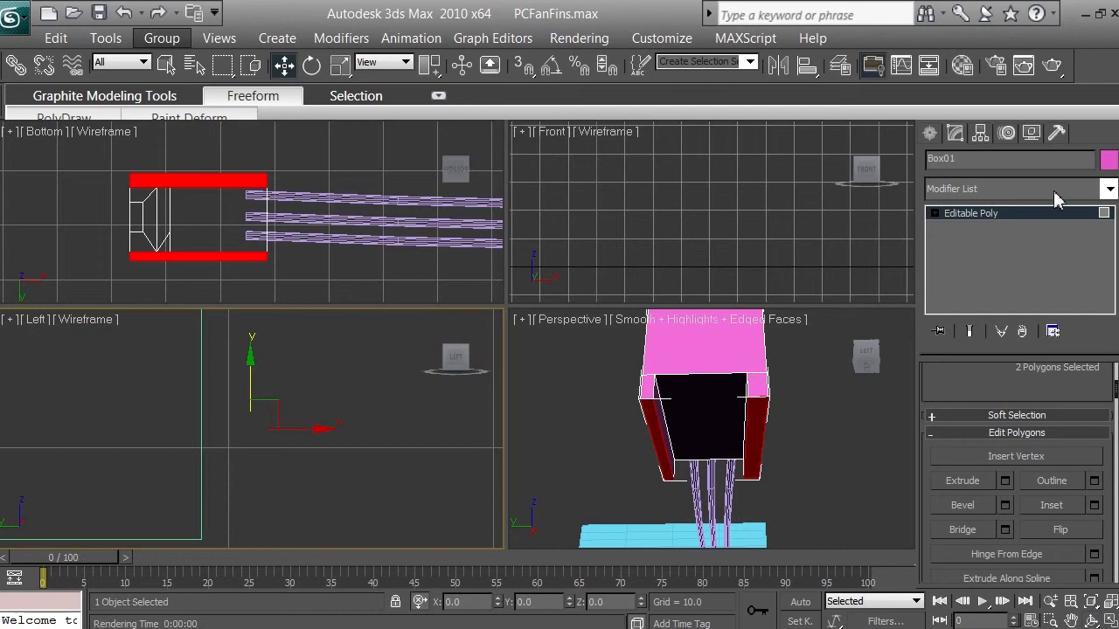
Leave polygon editing on the box and orbit the Perspective view to show the face with the stepped notch lines.
scroll(1110, 395, up, 5)
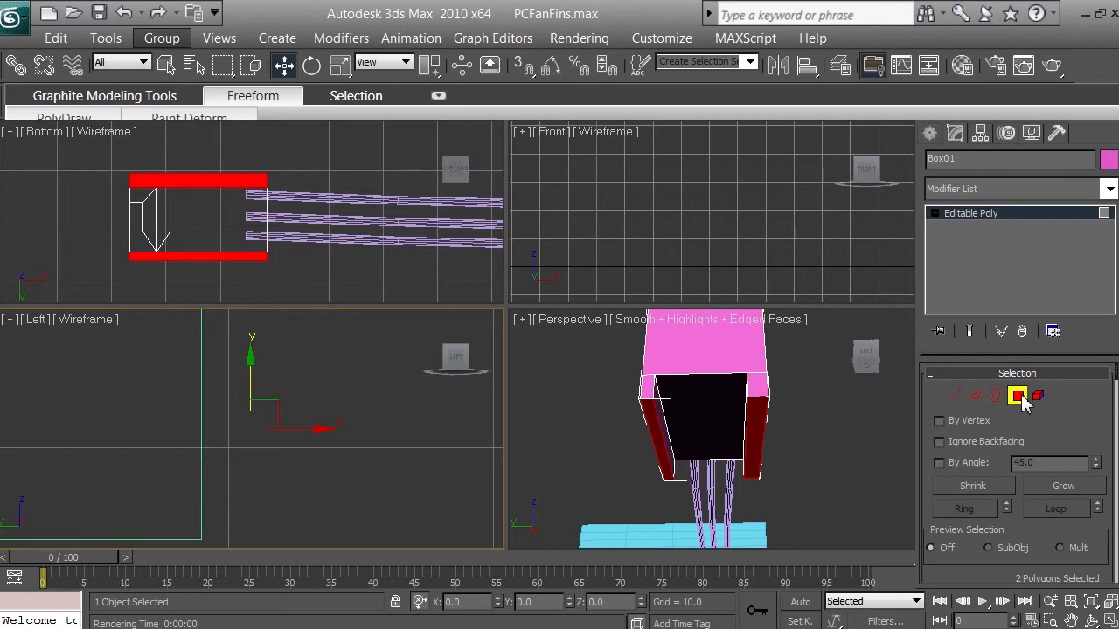
click(1019, 397)
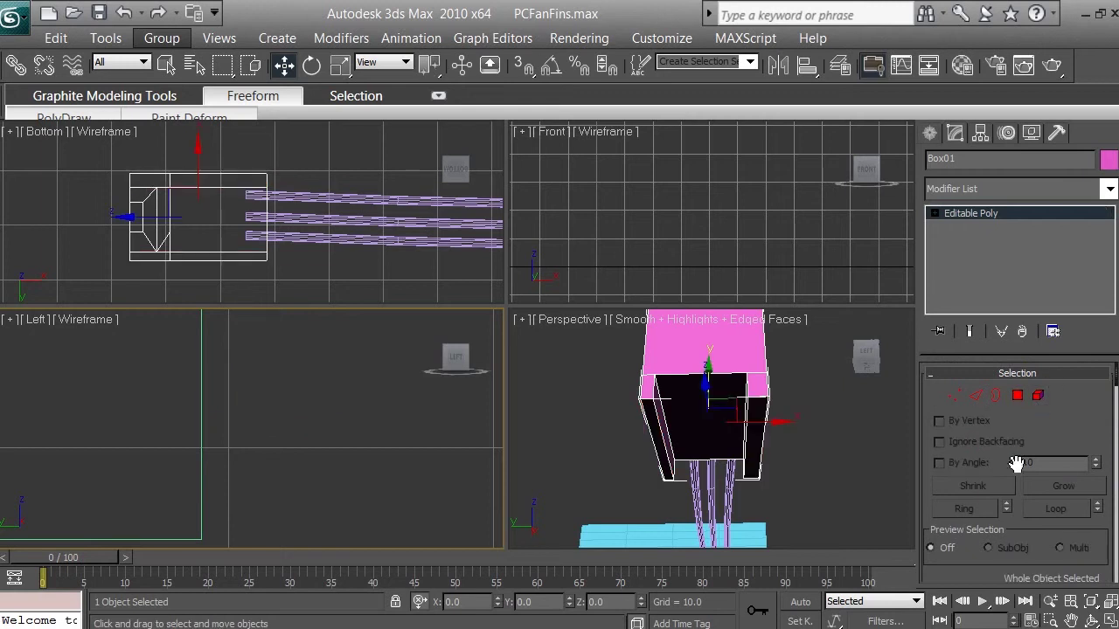
click(1091, 621)
click(707, 382)
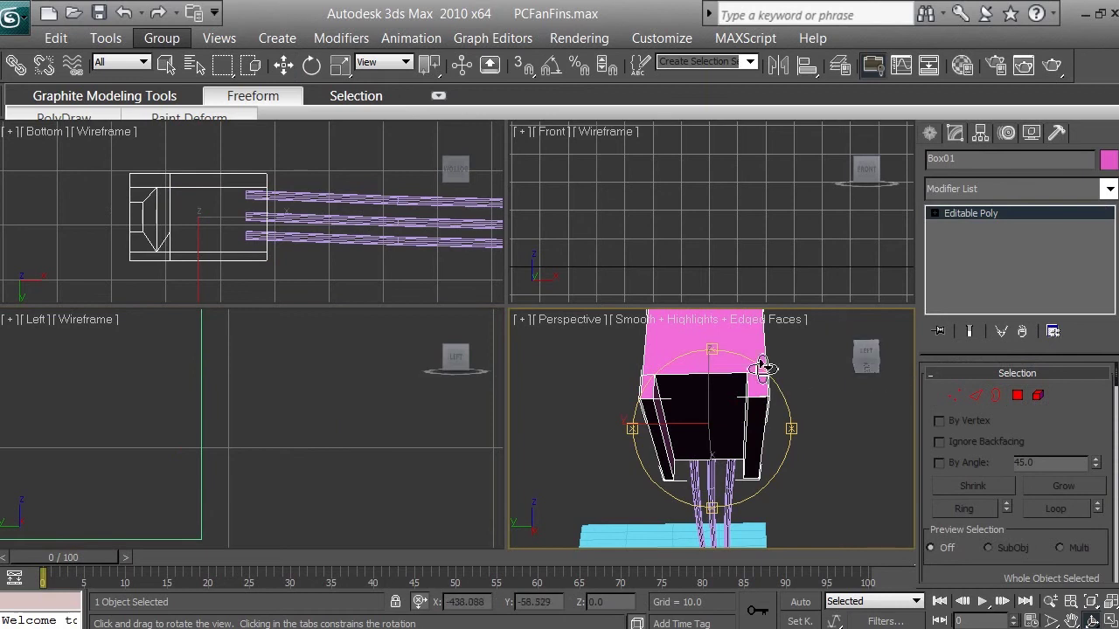
drag(722, 352, 693, 516)
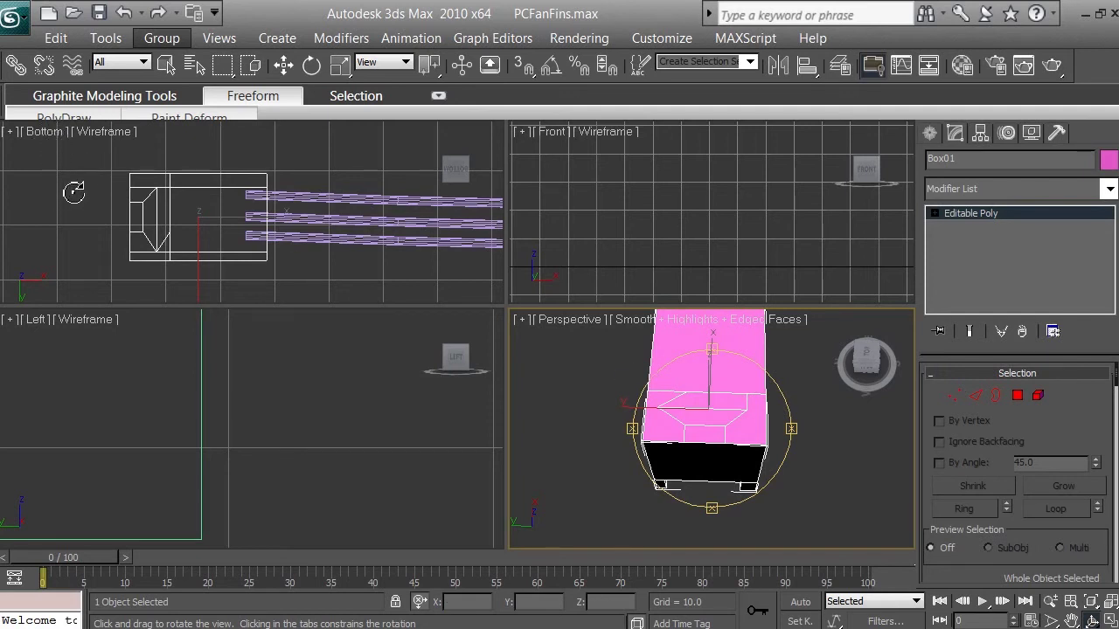
Change the Bottom viewport to the Top view.
key(w)
right_click(99, 202)
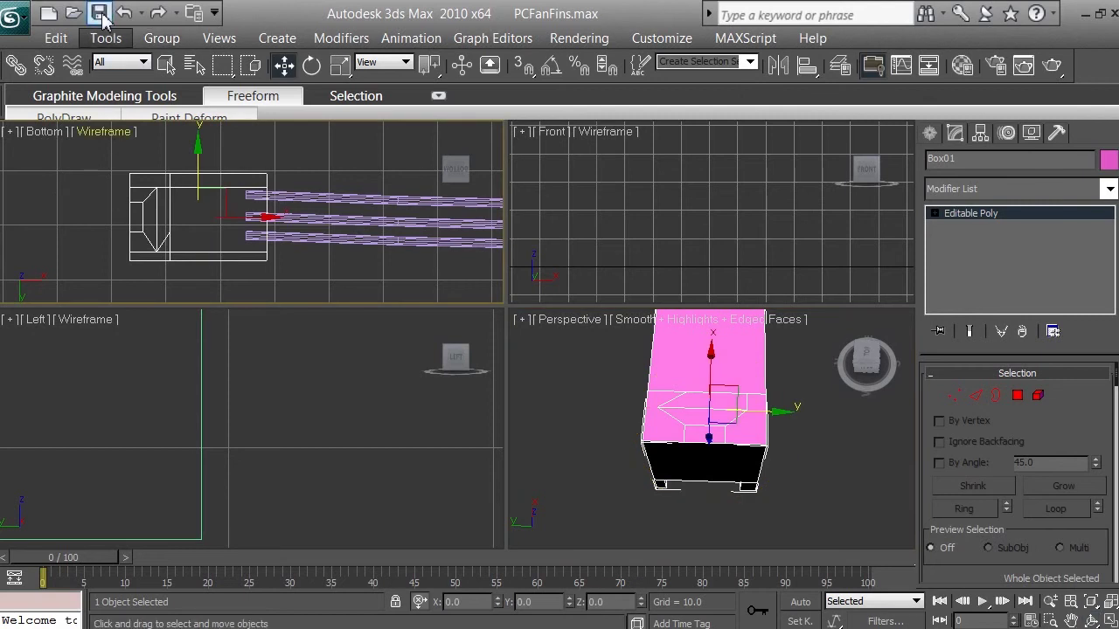
click(49, 142)
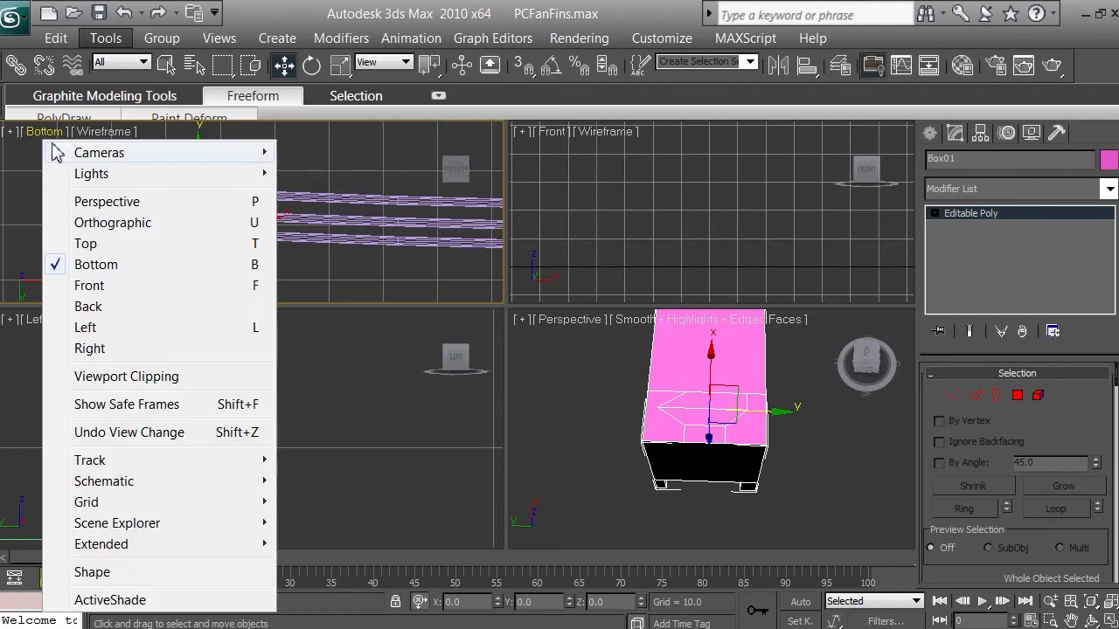
click(98, 245)
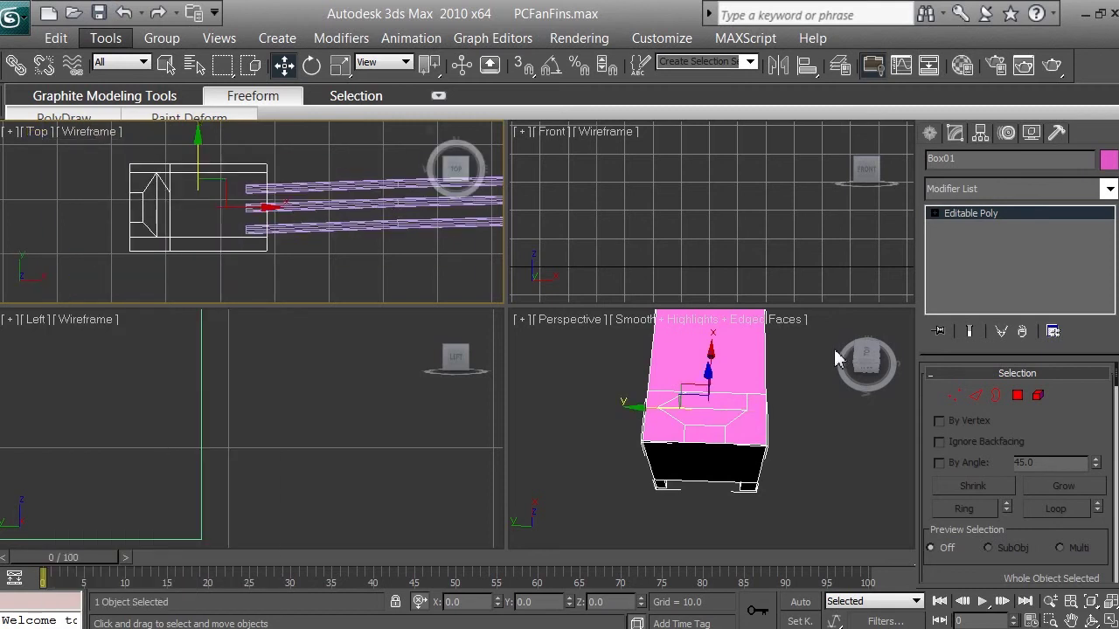
In vertex mode, move the upper peak vertex of the angled outline down in the Top view, level with its neighbours.
click(1070, 619)
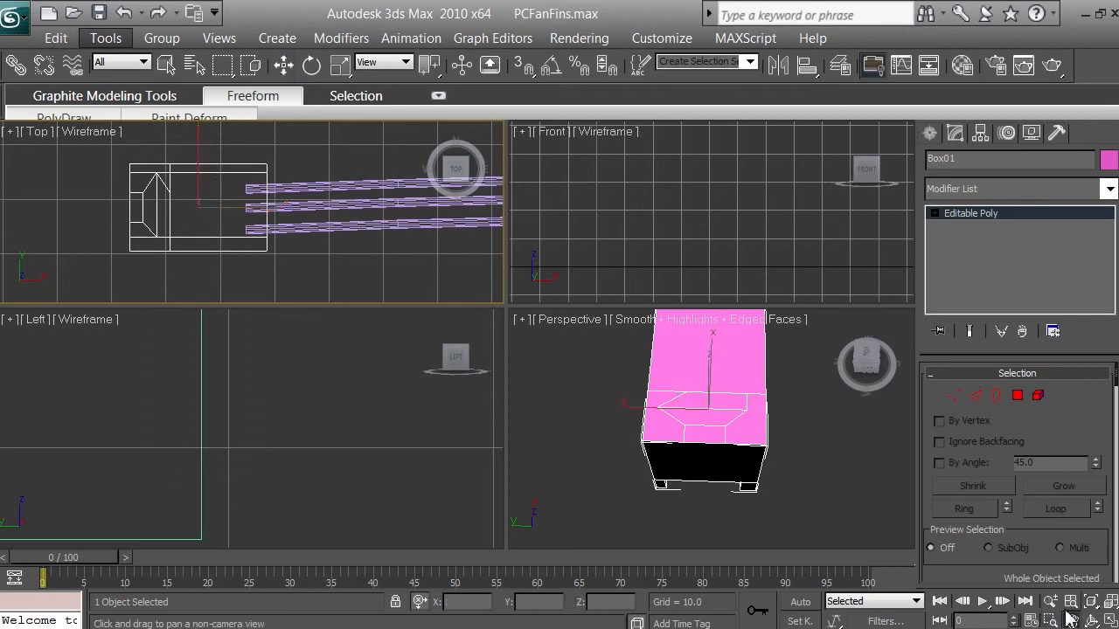
click(1049, 601)
drag(162, 180, 143, 144)
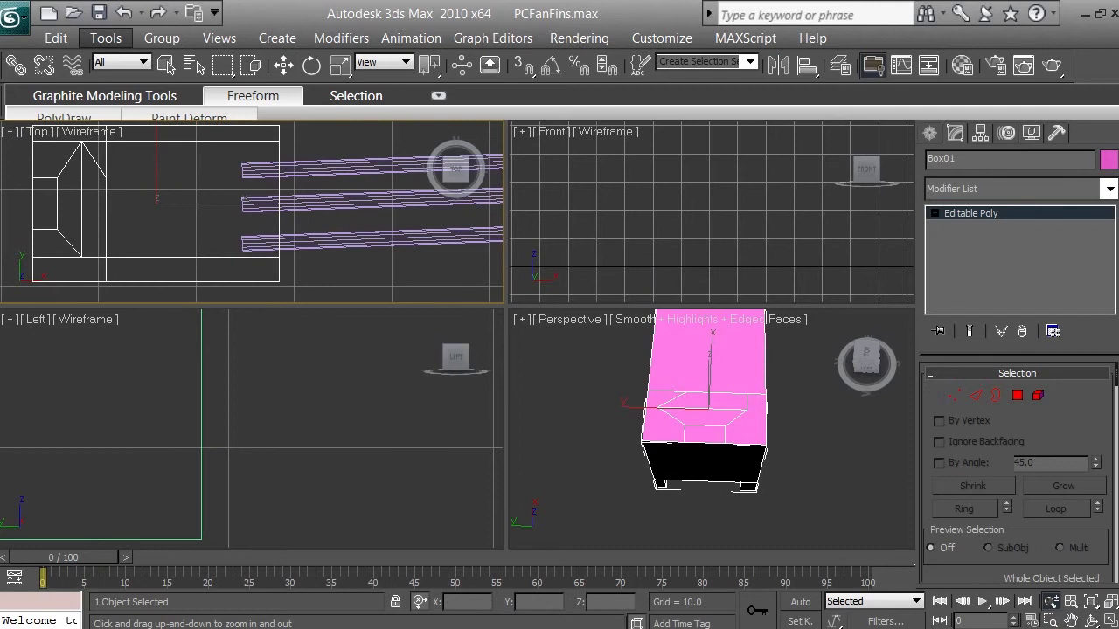
click(1070, 620)
drag(155, 239, 292, 239)
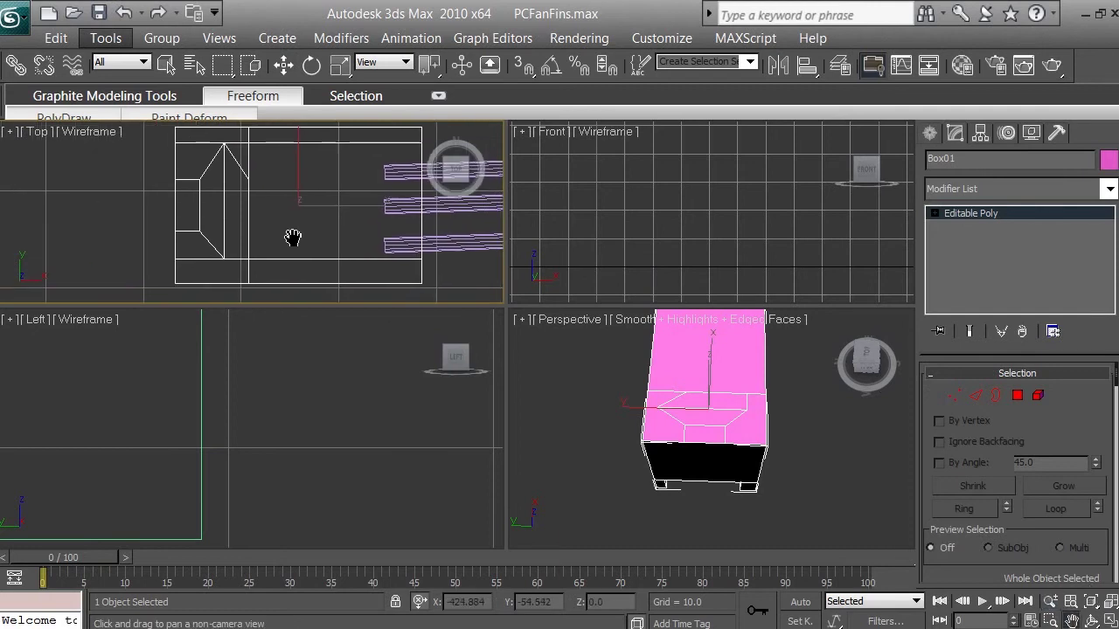
click(953, 395)
key(w)
key(ctrl+a)
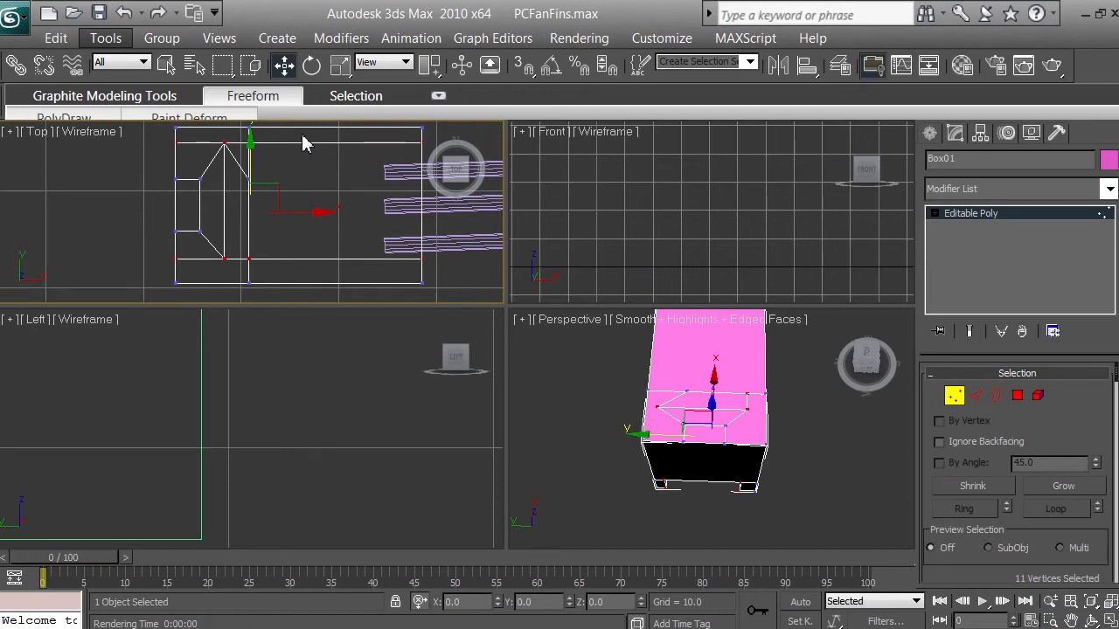
click(228, 144)
drag(254, 153, 256, 181)
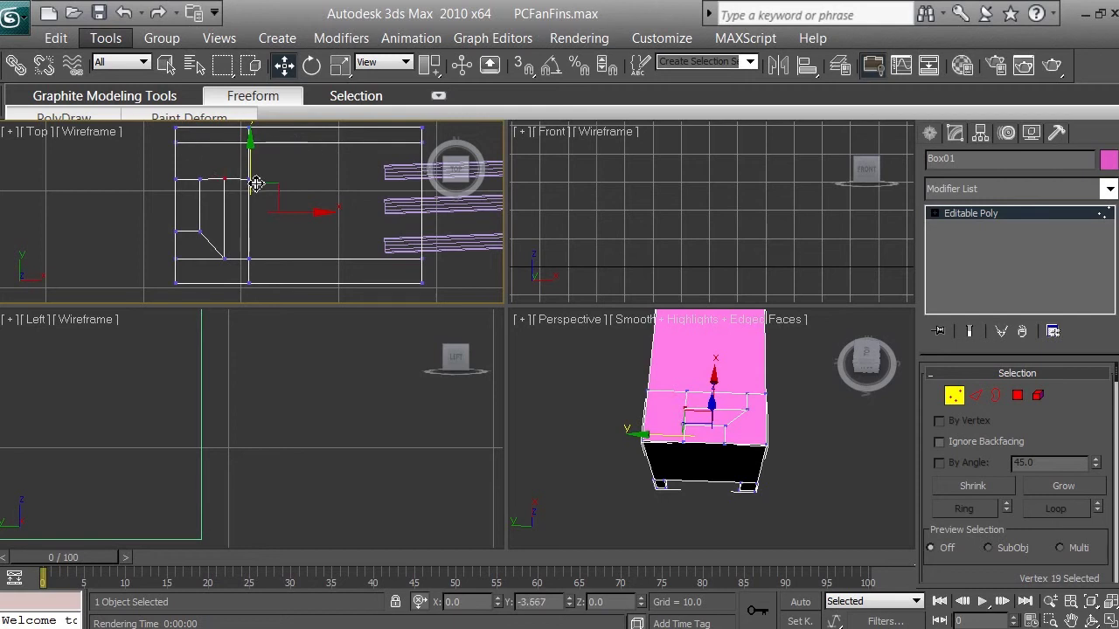
drag(256, 183, 256, 185)
Move the lower peak vertex and the adjacent corner vertex up in the Top view to straighten the outline's lower edge.
scroll(234, 218, up, 2)
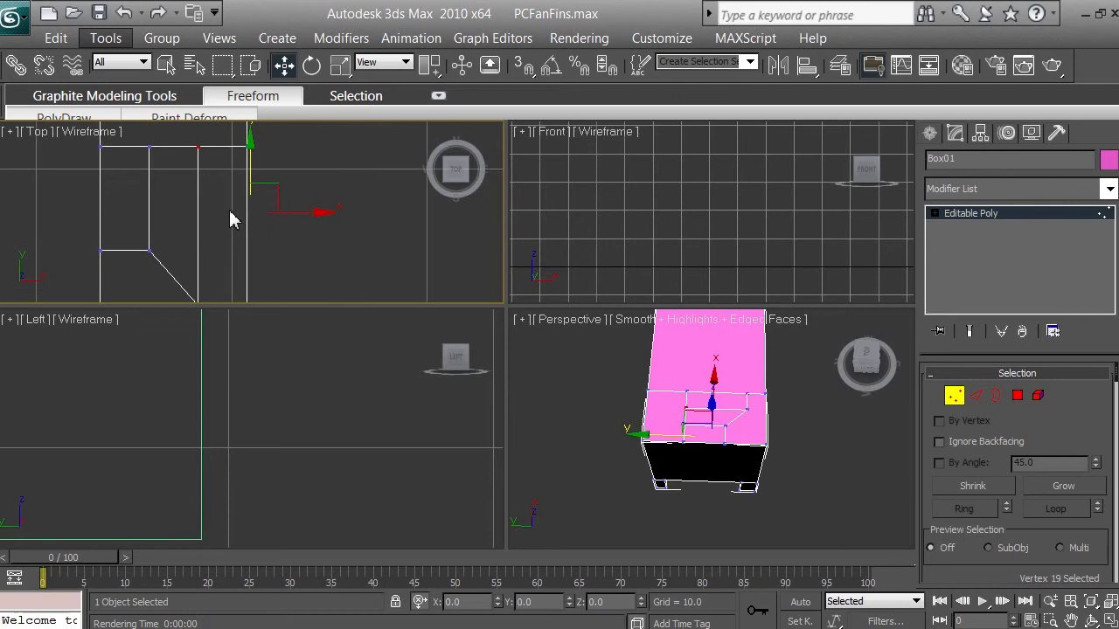
click(216, 280)
drag(251, 165, 254, 131)
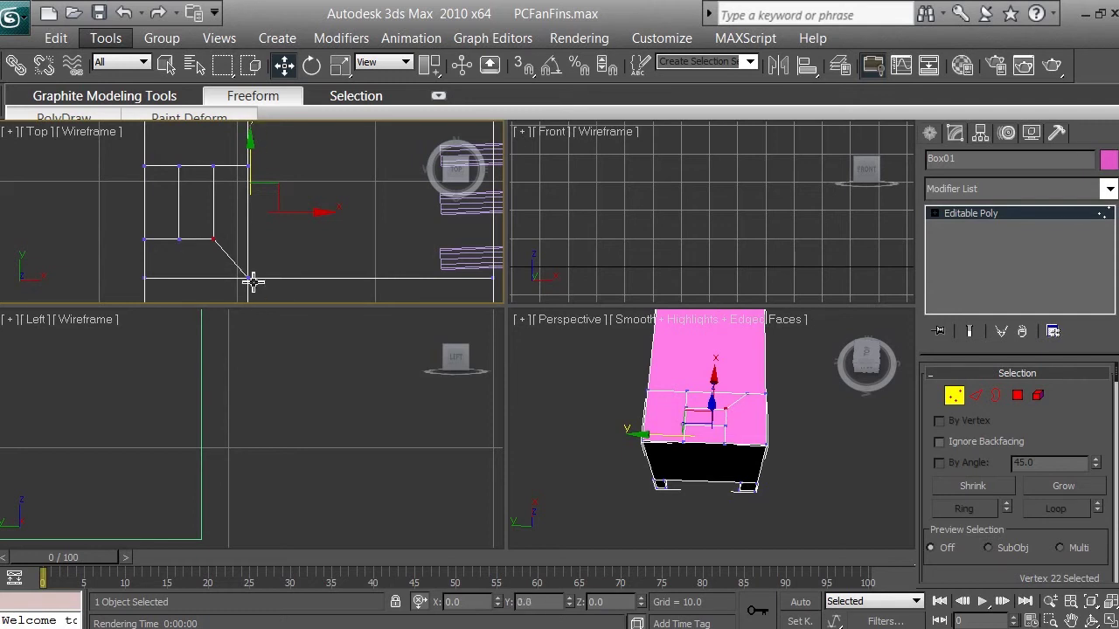
drag(252, 187, 262, 141)
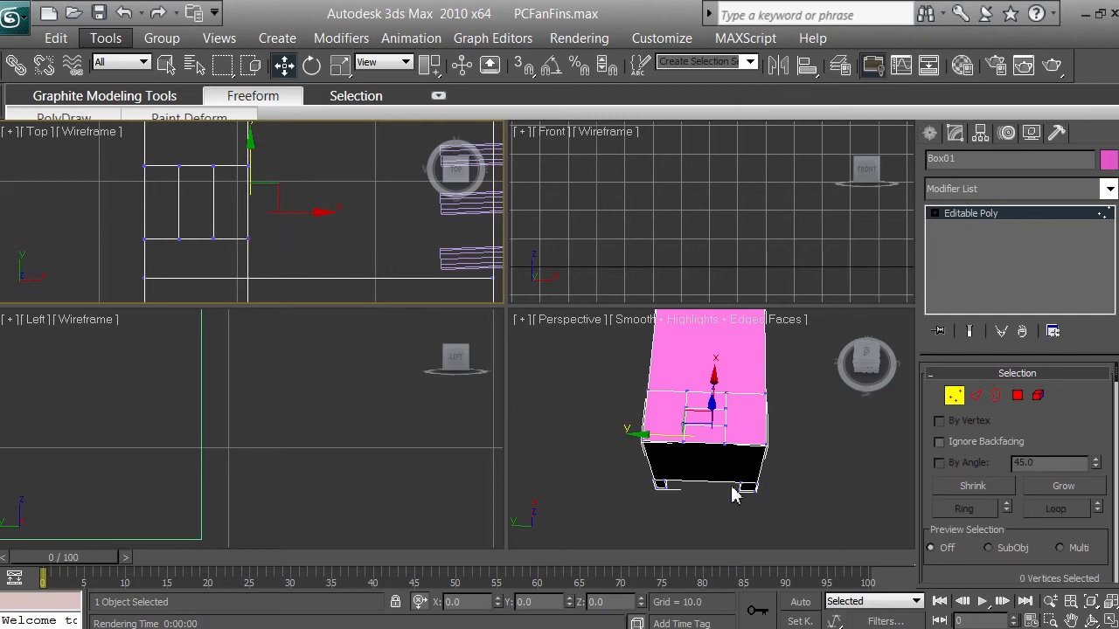
Select the vertices along one long side of the box in the Perspective view and change the transform center to the selection's own pivot.
click(714, 532)
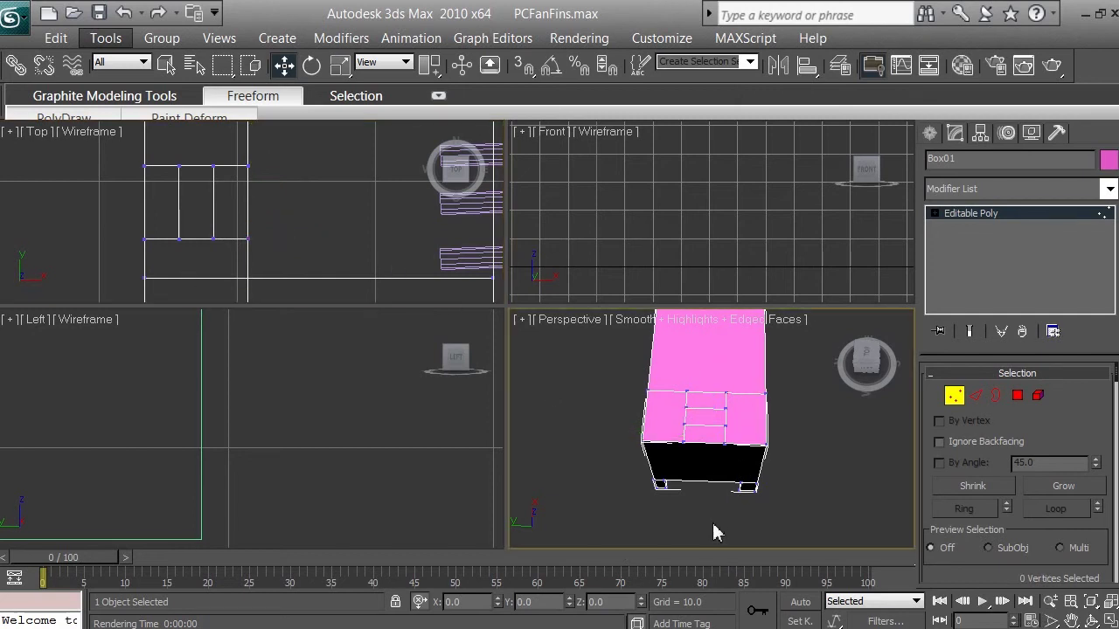
drag(789, 407, 734, 401)
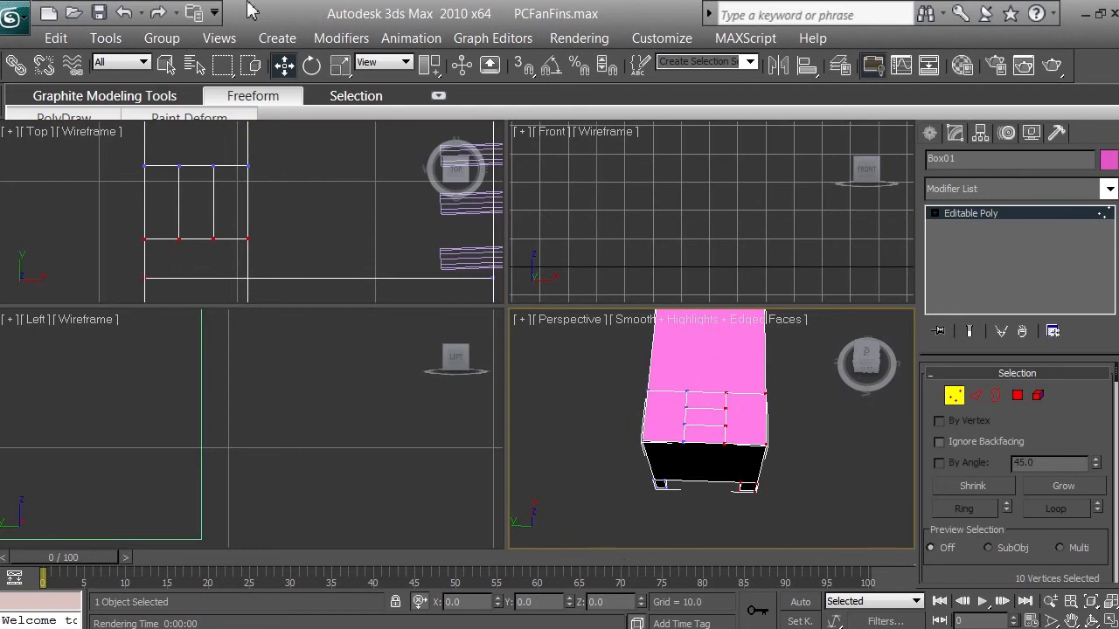
click(284, 67)
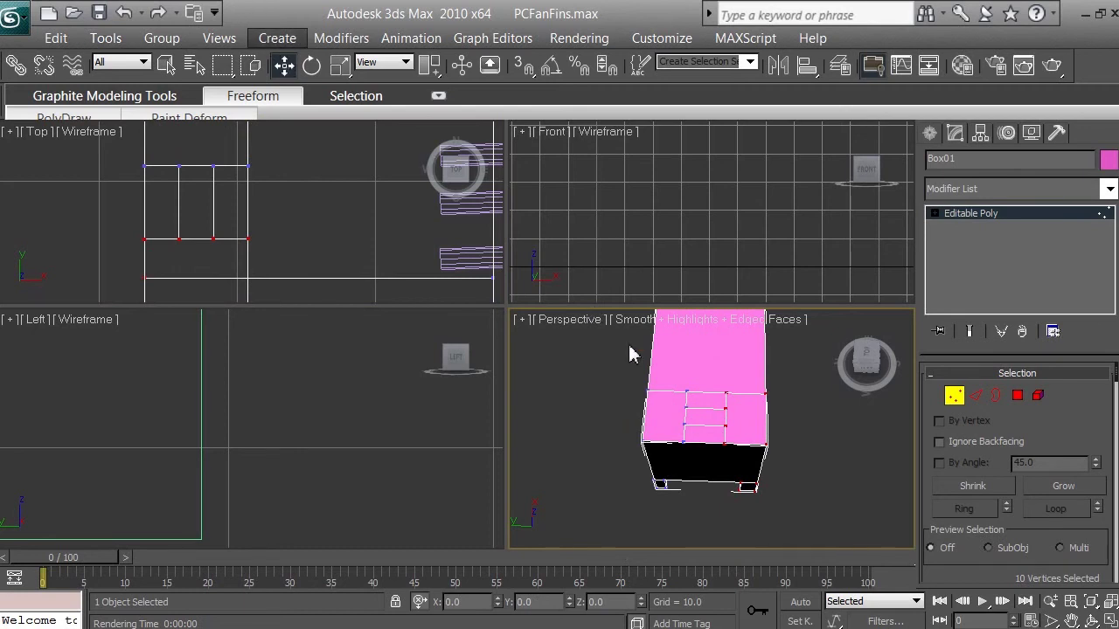
right_click(730, 439)
key(Escape)
click(429, 77)
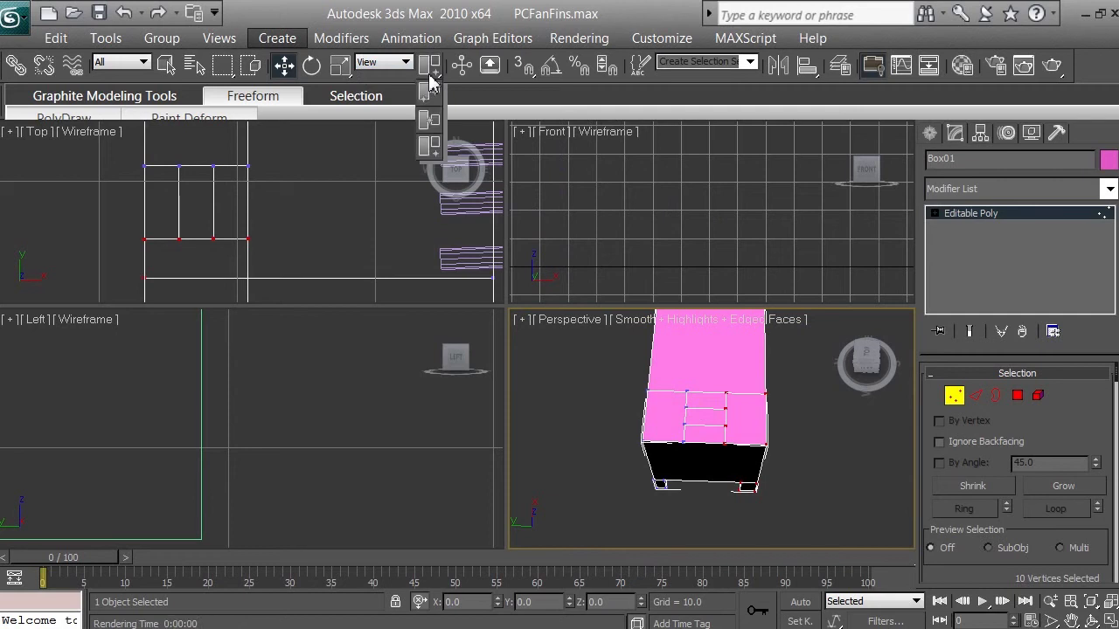
drag(429, 77, 430, 103)
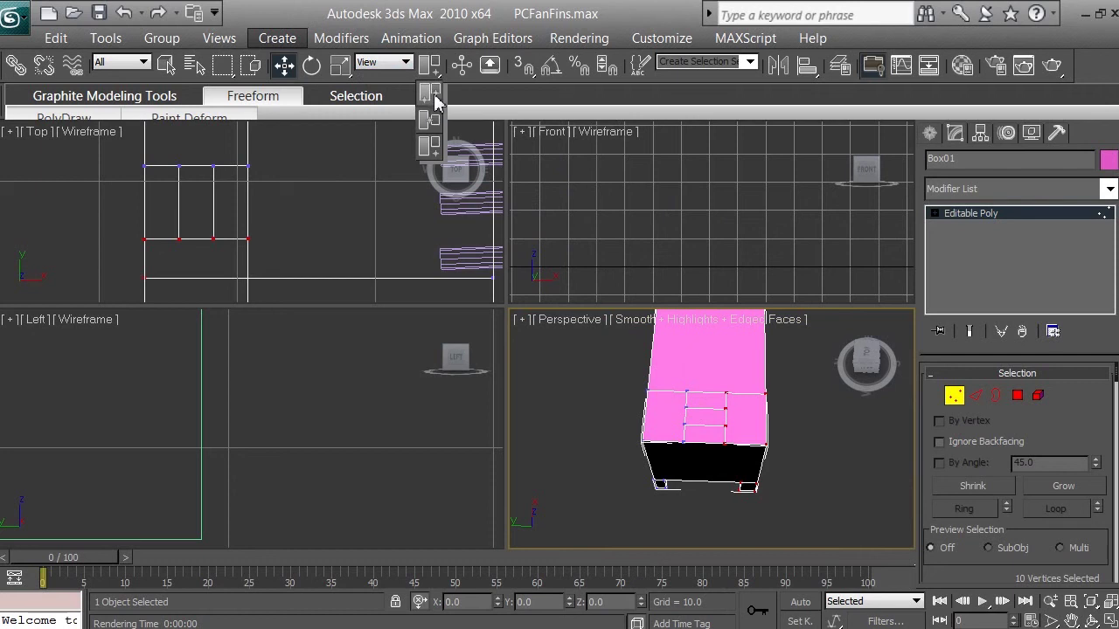
drag(439, 105, 440, 104)
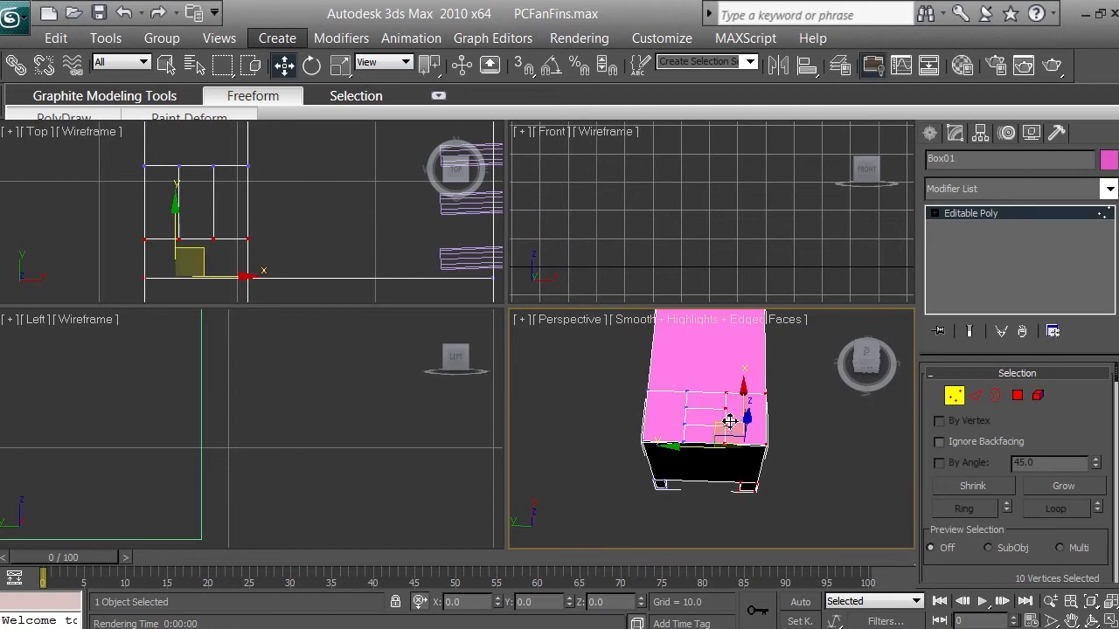
Try to widen the box by moving the selected side vertices outward along Y, and undo the move.
click(430, 70)
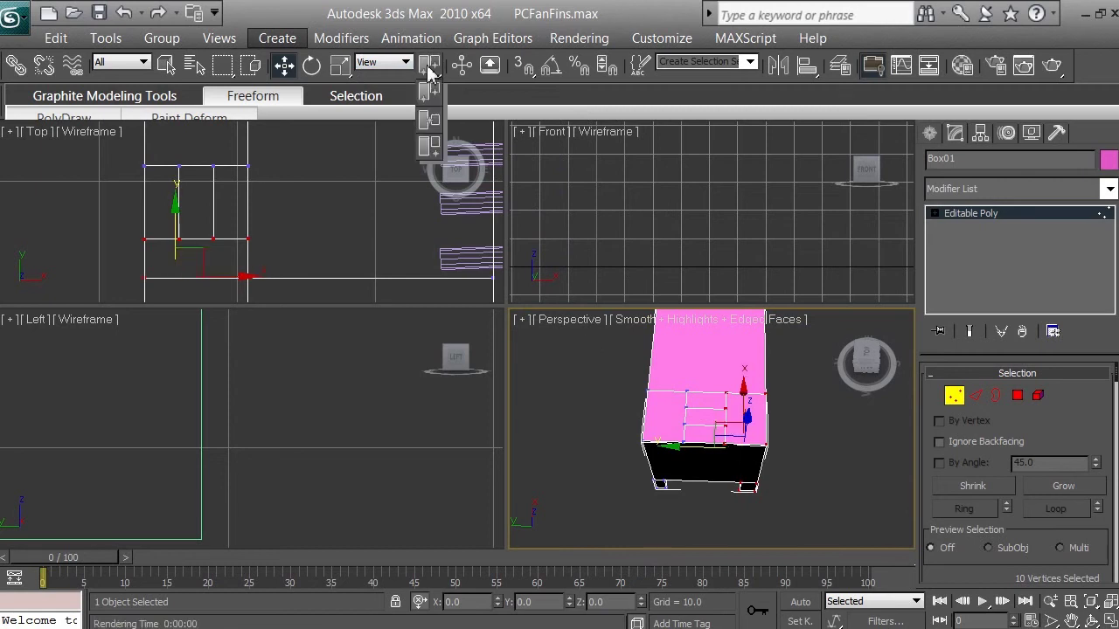
click(430, 70)
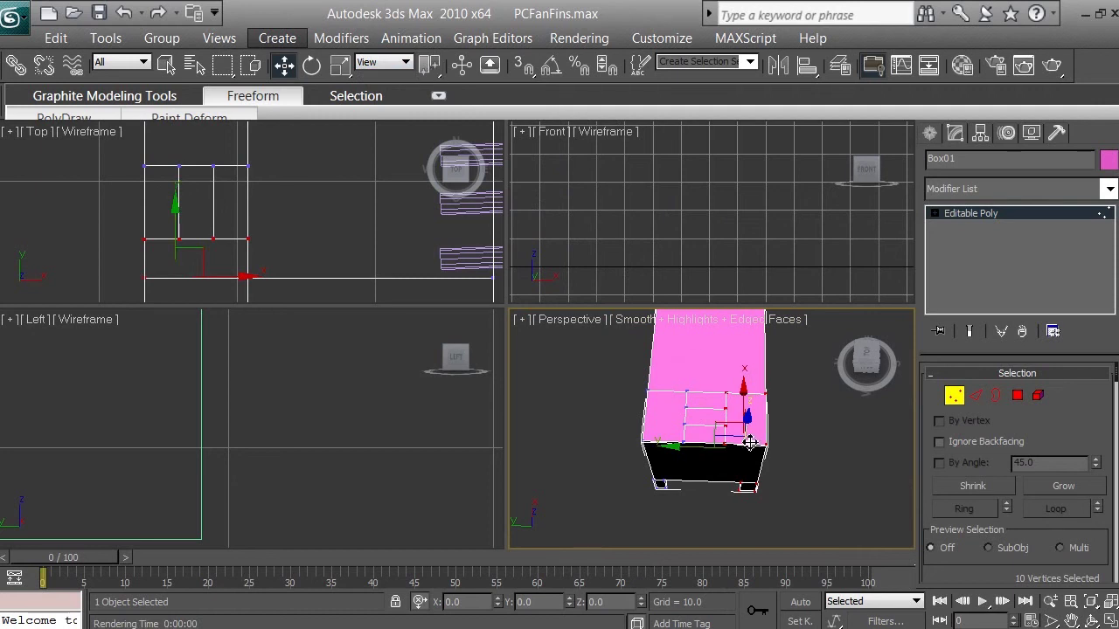
drag(676, 449, 719, 450)
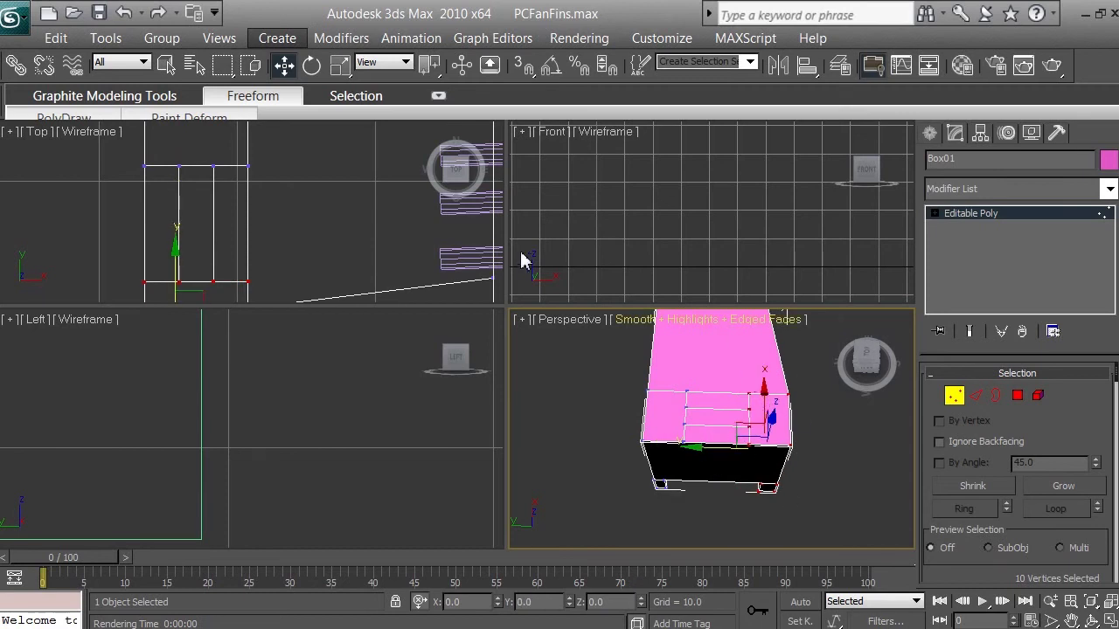
click(125, 13)
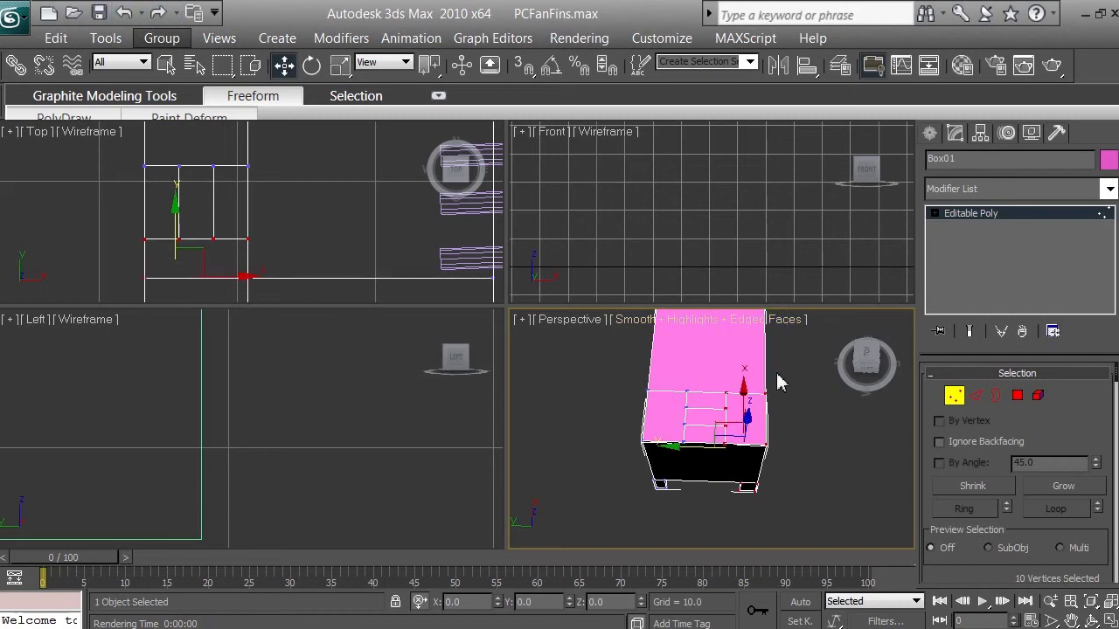
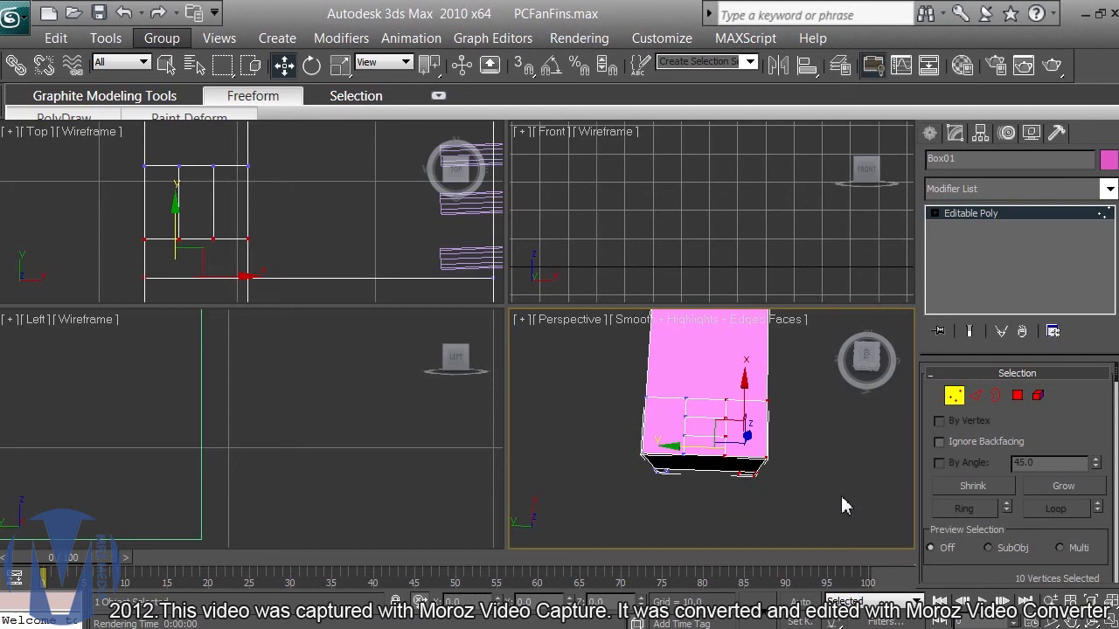
Reselect the same side's vertices from a straight-down Perspective view and orbit back to check which vertices on the underside are included.
click(840, 496)
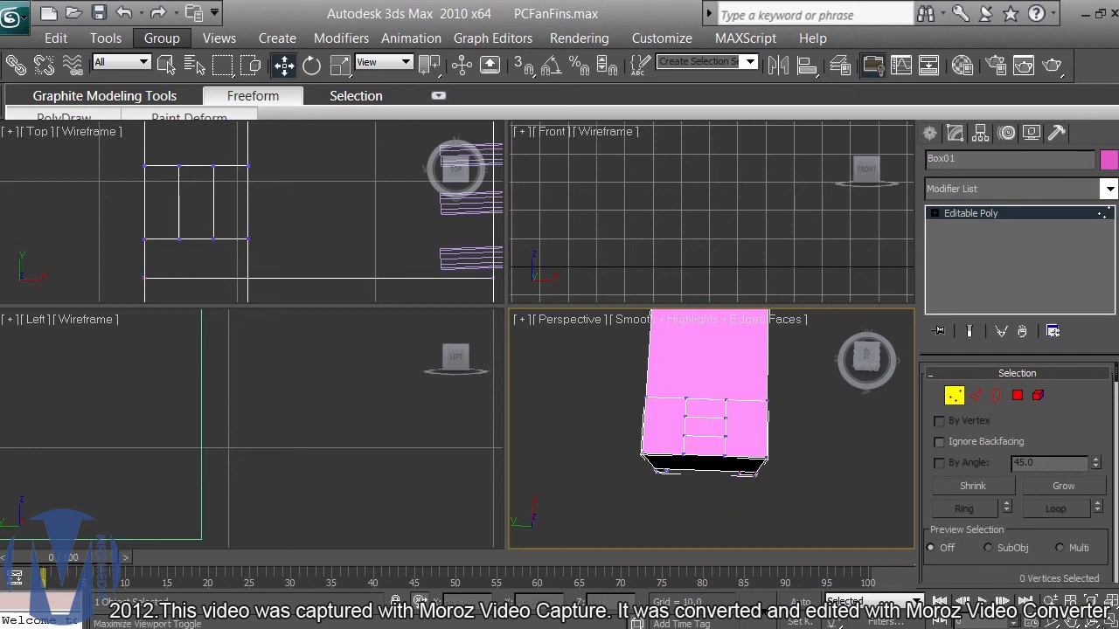
key(e)
drag(713, 346, 714, 367)
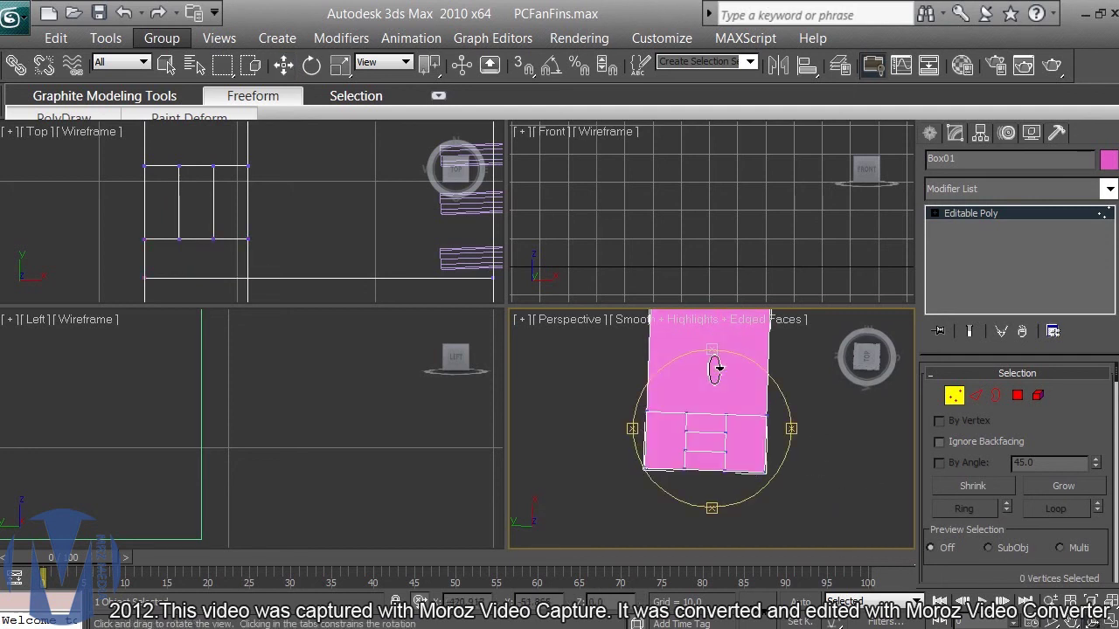
key(w)
drag(780, 399, 711, 497)
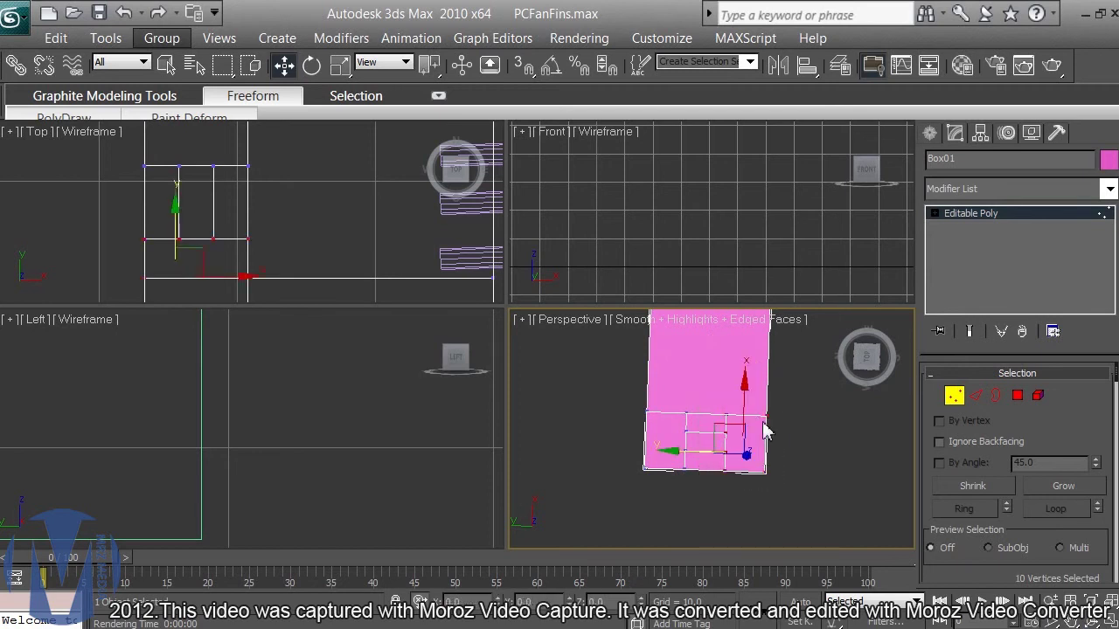
click(1094, 619)
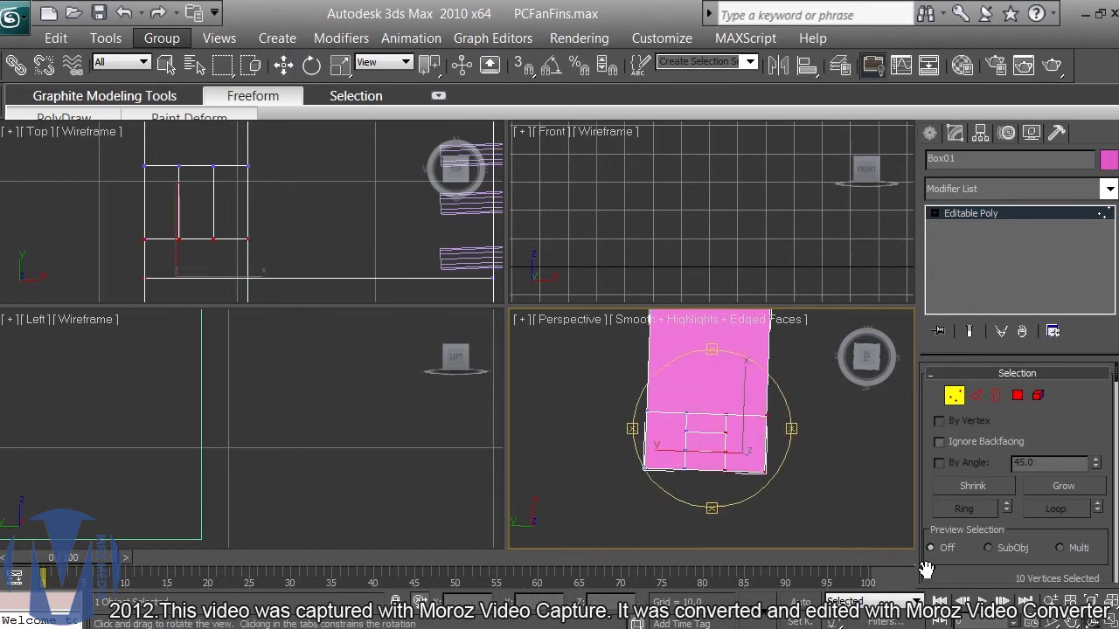
drag(716, 349, 724, 284)
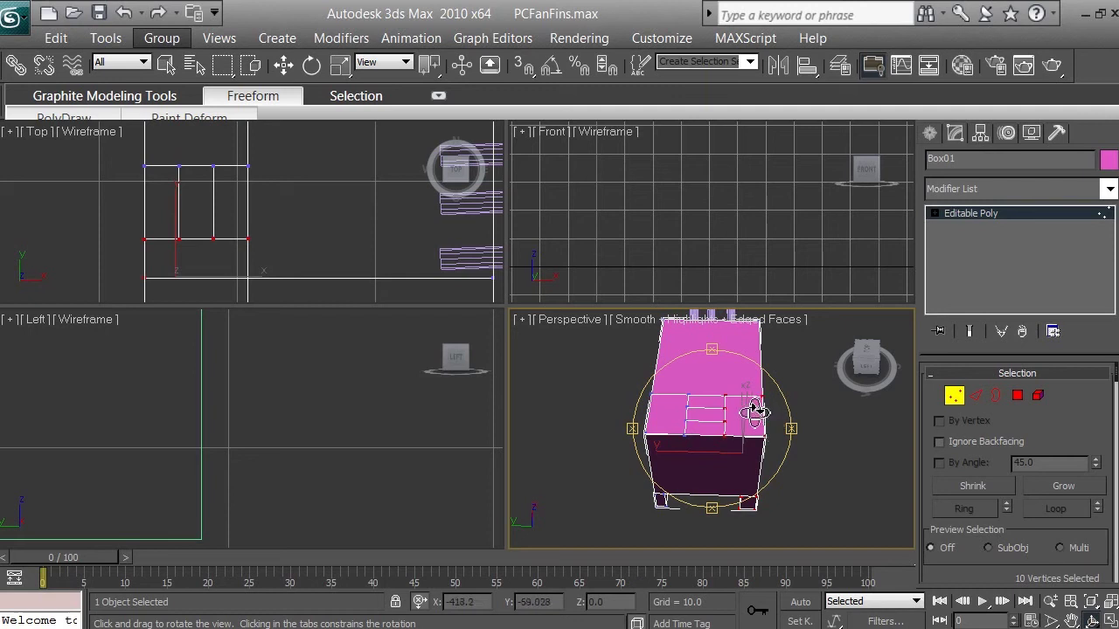
In the Top view, select vertices around the notch, clear them, and select the vertices along the box's notched end.
right_click(273, 254)
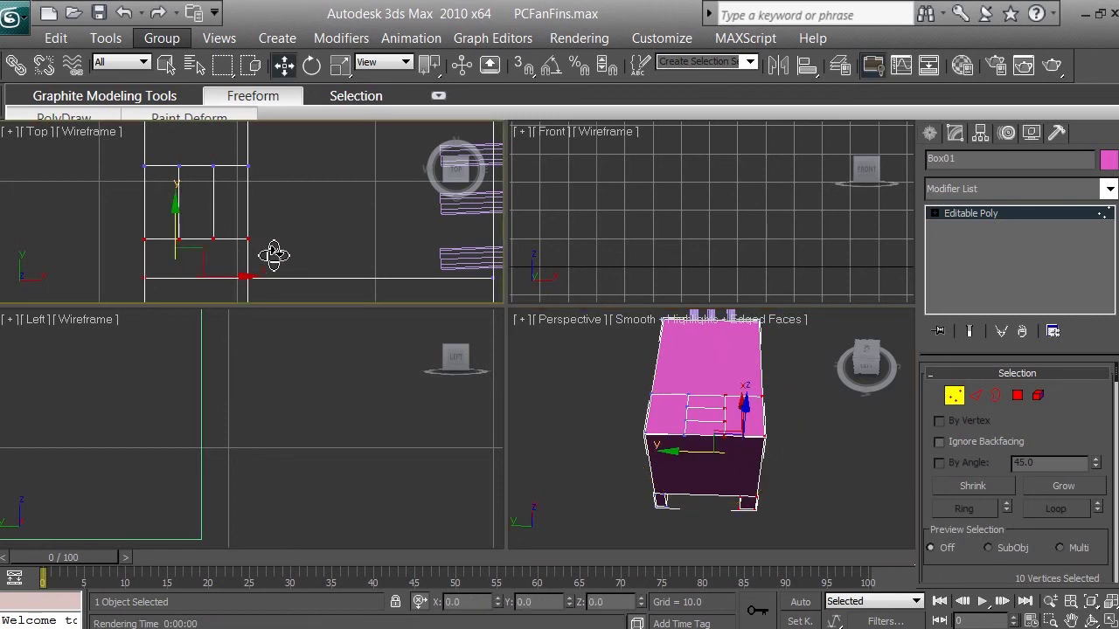
click(273, 254)
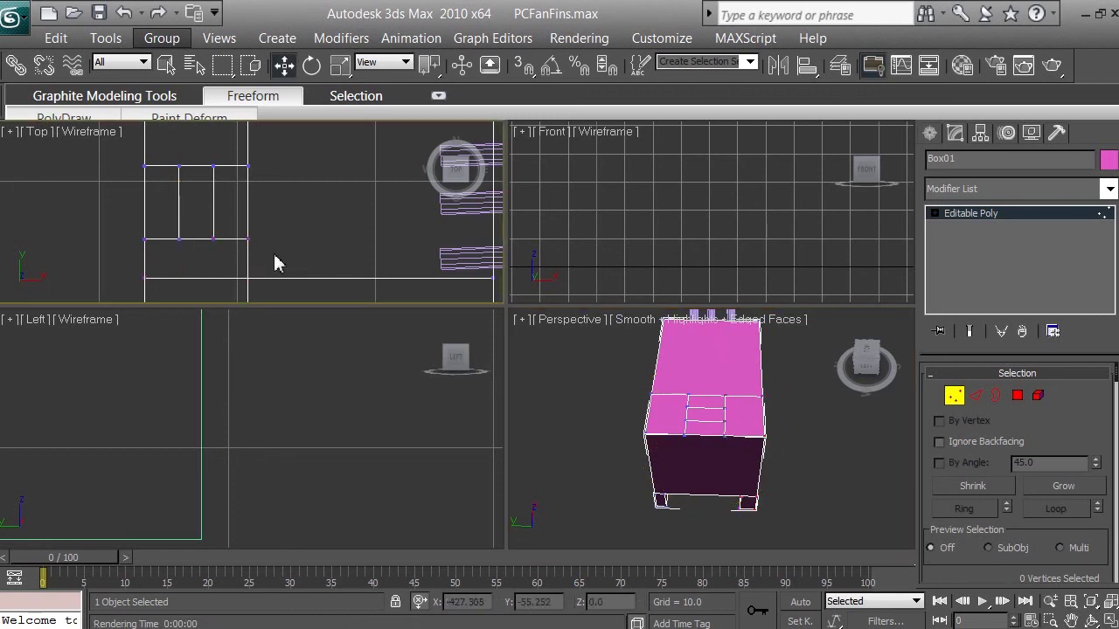
click(1071, 621)
drag(267, 245, 318, 247)
right_click(132, 247)
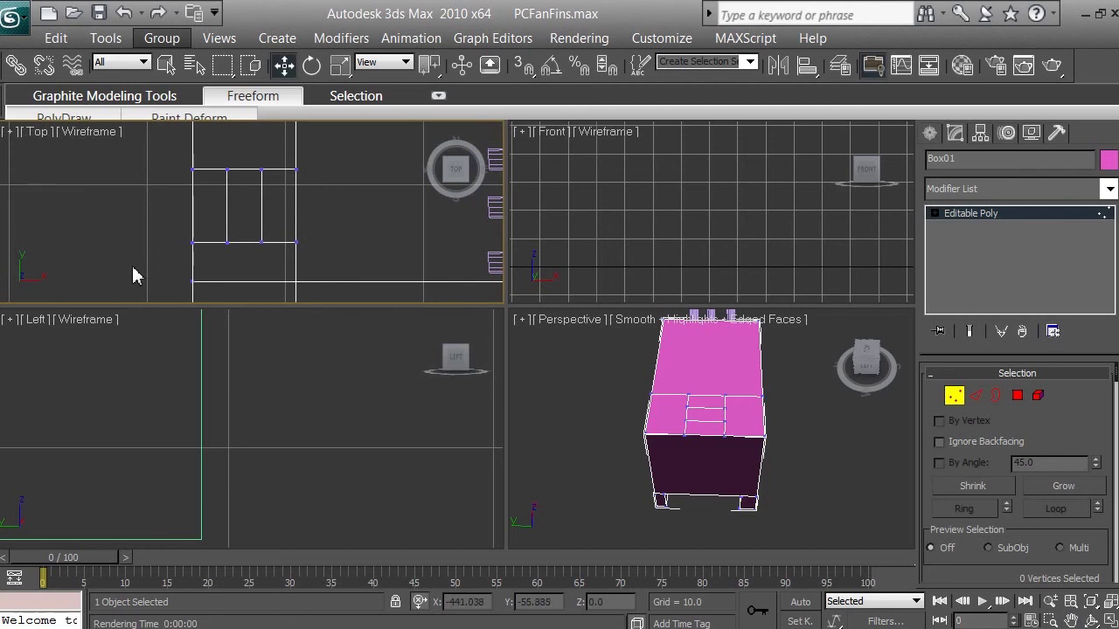
drag(236, 255, 279, 155)
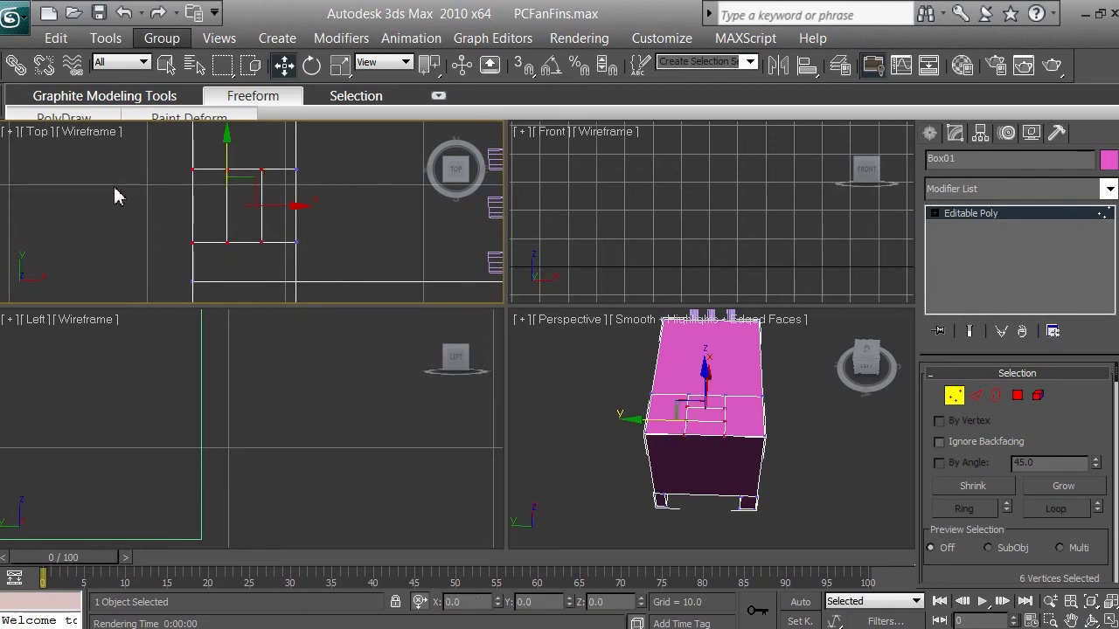
click(189, 229)
scroll(189, 229, down, 3)
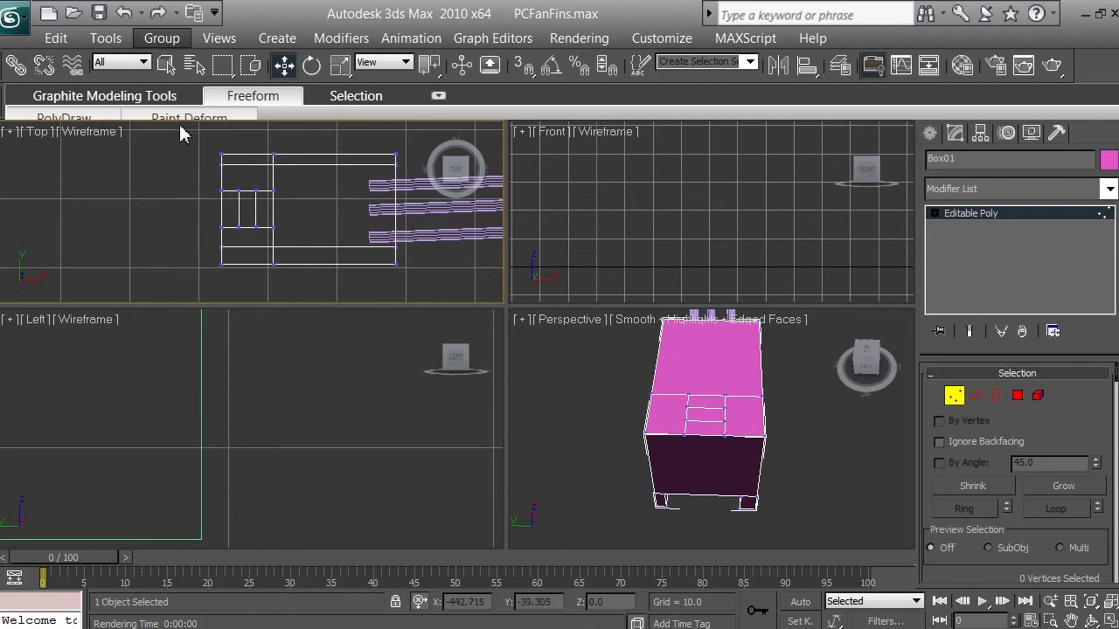
drag(184, 132, 247, 292)
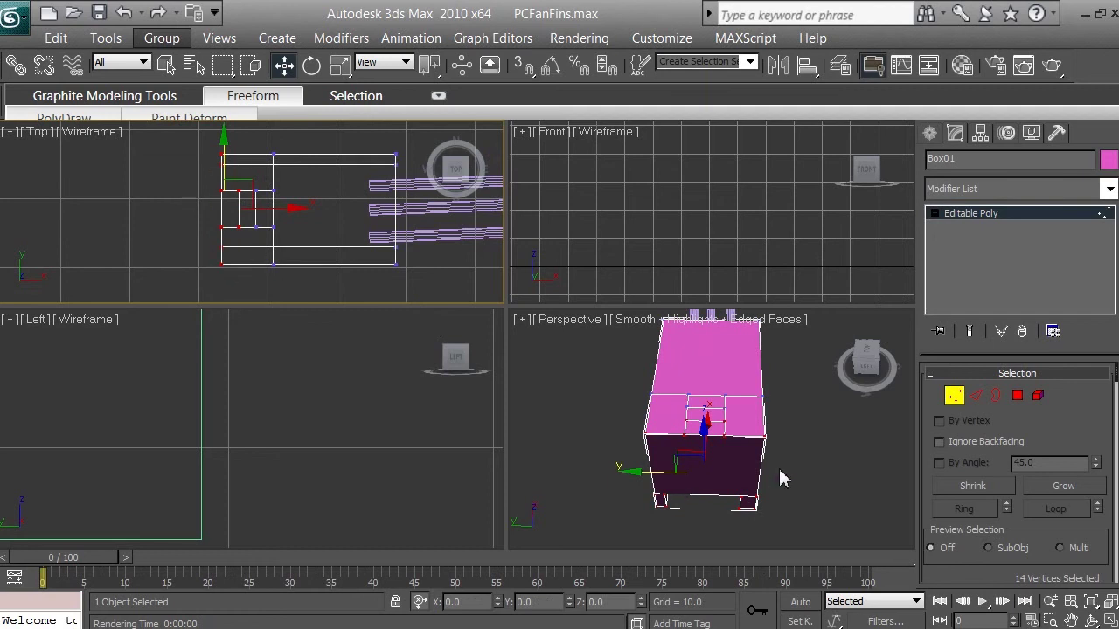
Turn on Ignore Backfacing and reselect the vertices at the box's notched end in the Top view.
right_click(160, 233)
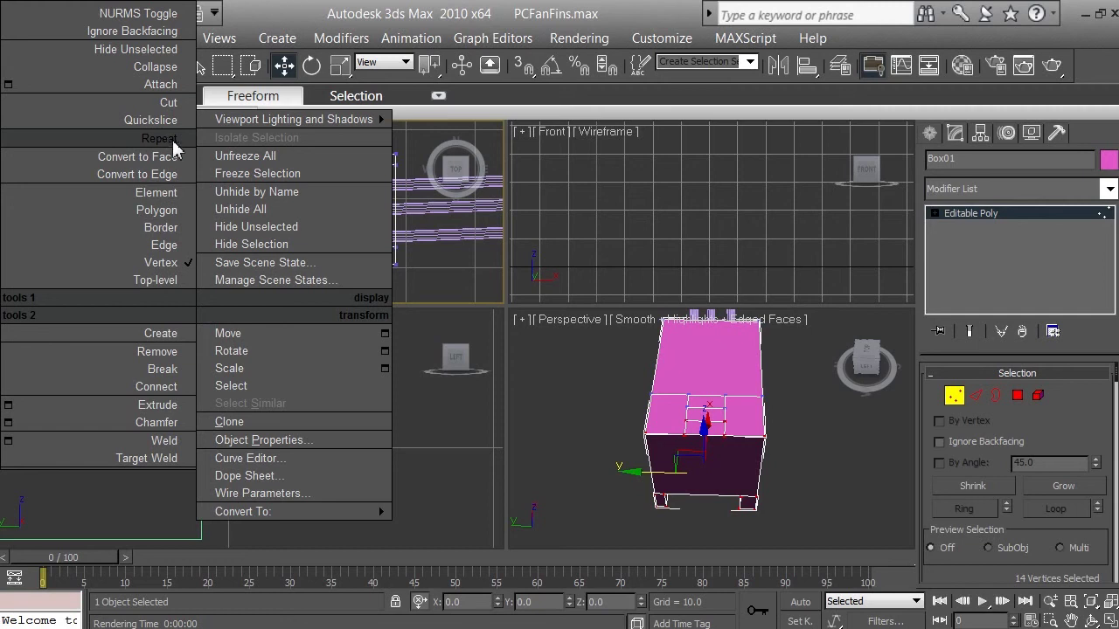
click(156, 31)
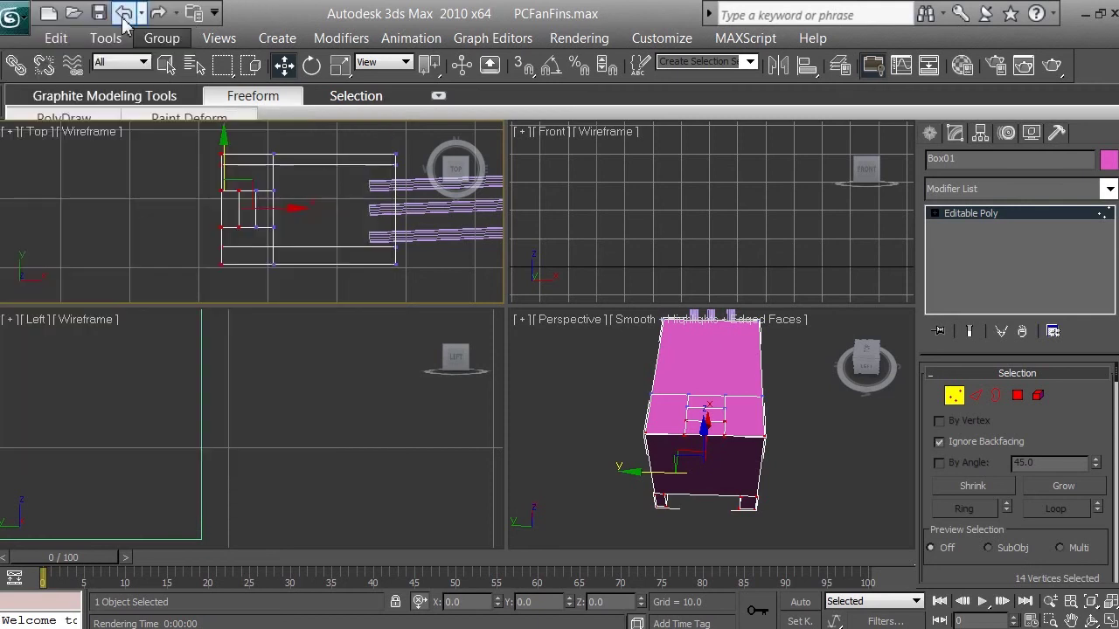
click(50, 193)
drag(174, 282, 258, 146)
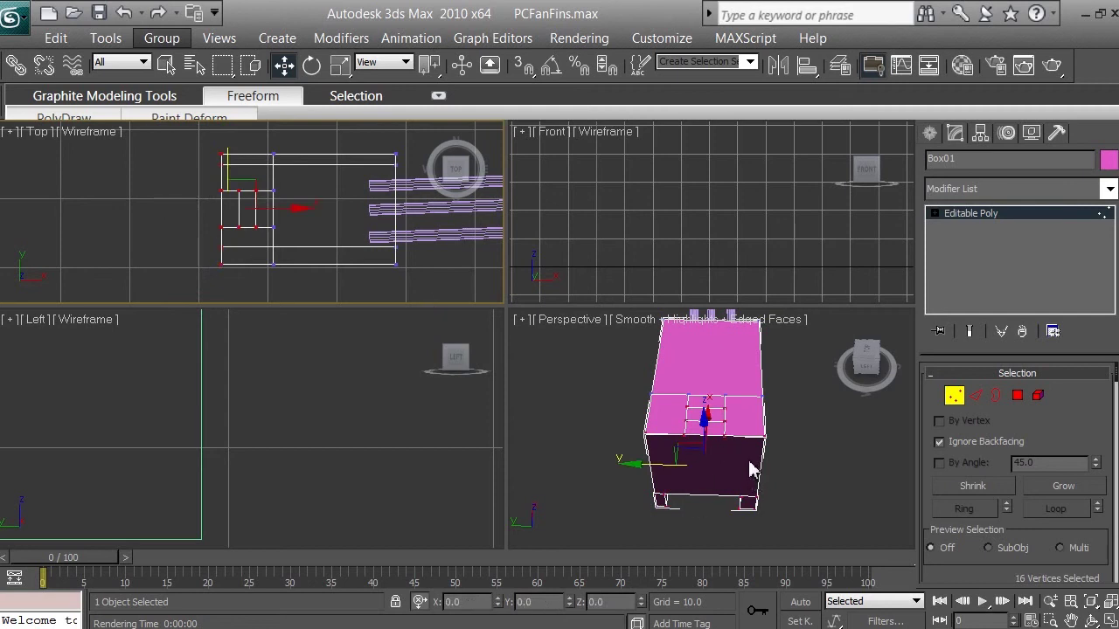
right_click(564, 373)
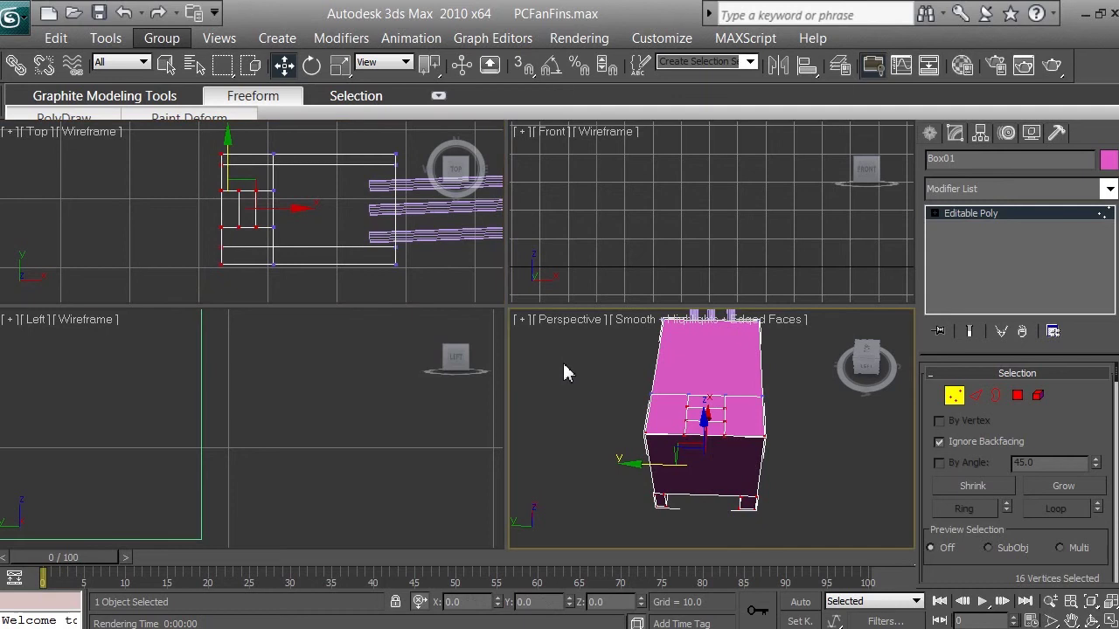
right_click(563, 373)
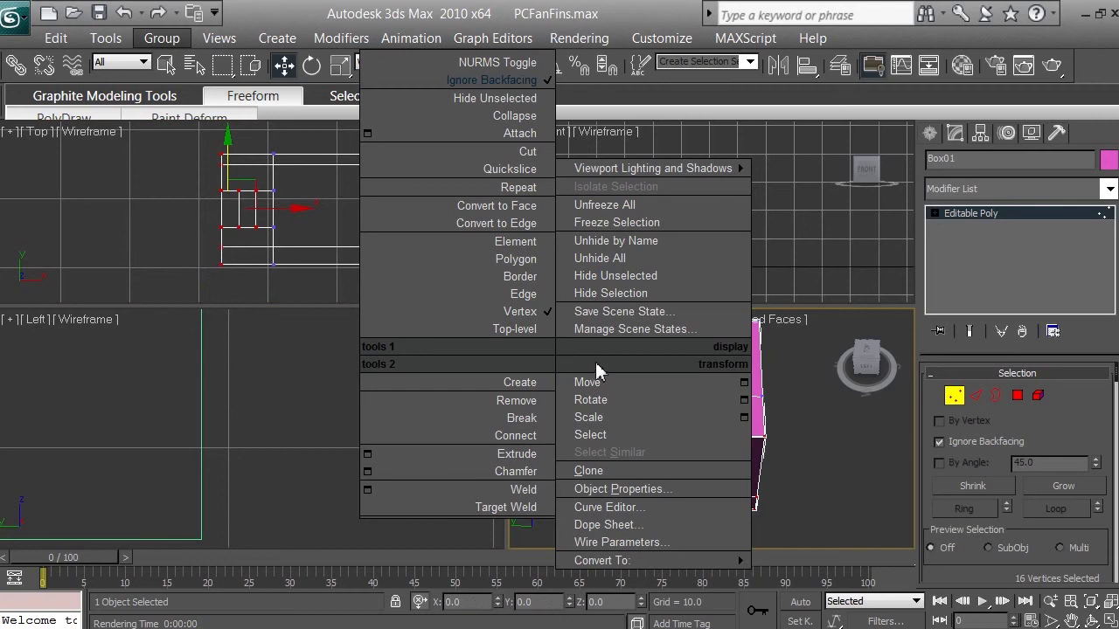
click(817, 499)
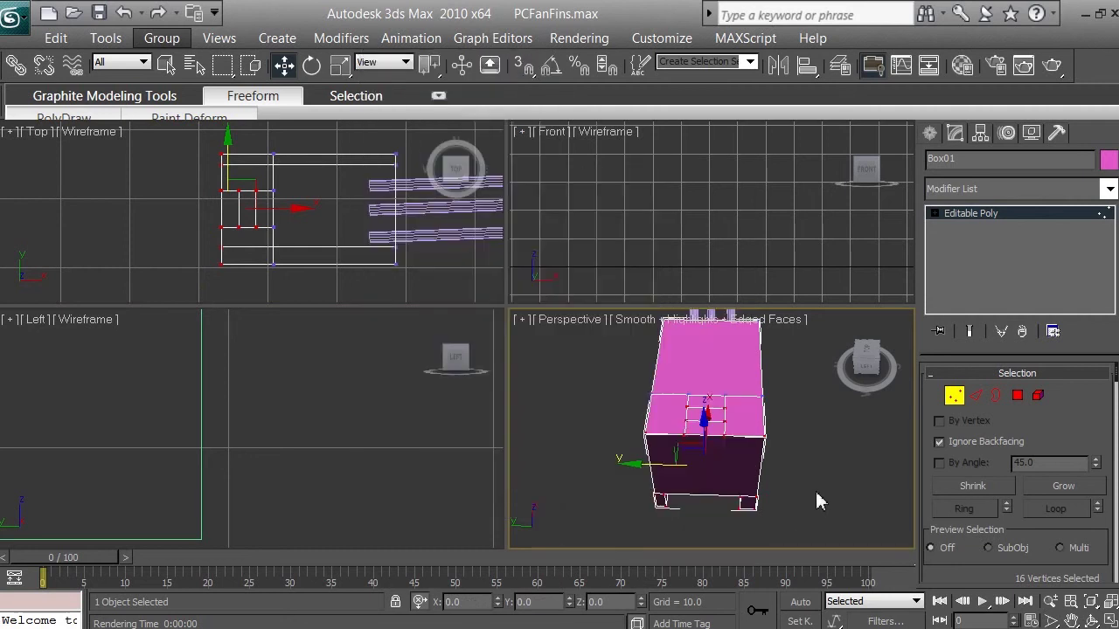
click(525, 319)
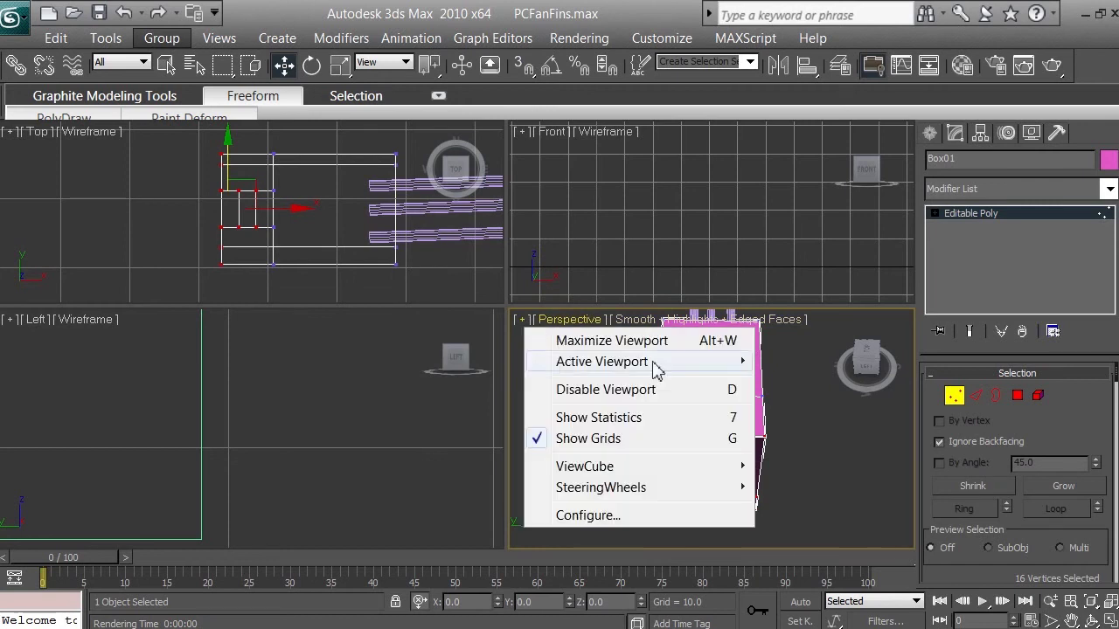
click(841, 436)
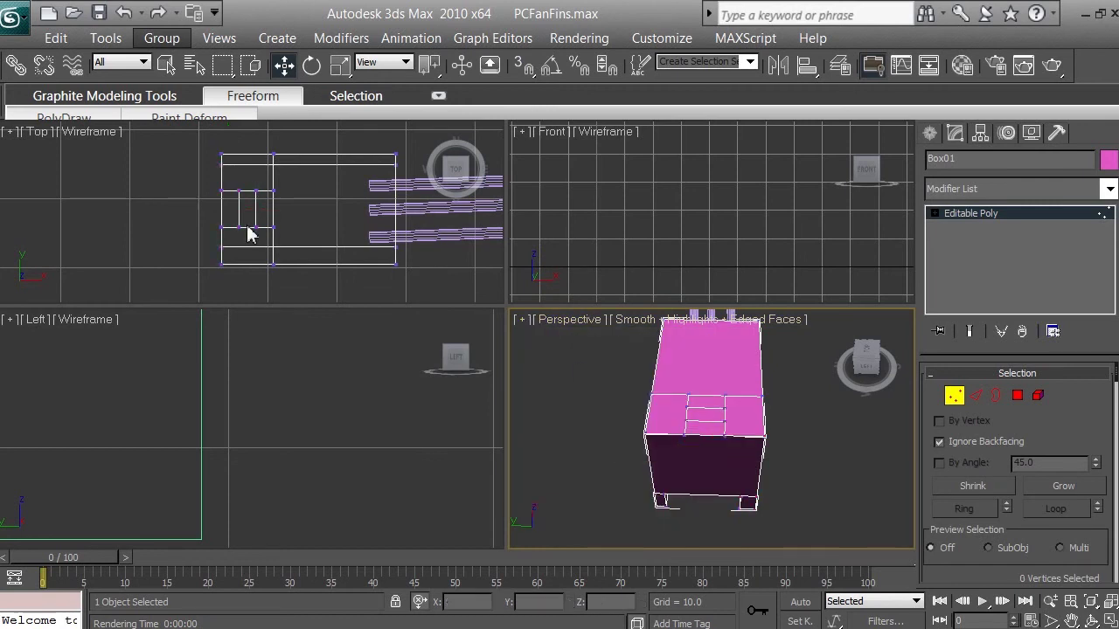
Select the outer vertices of the notched end again in the Top view and clear the selection.
drag(187, 137, 248, 290)
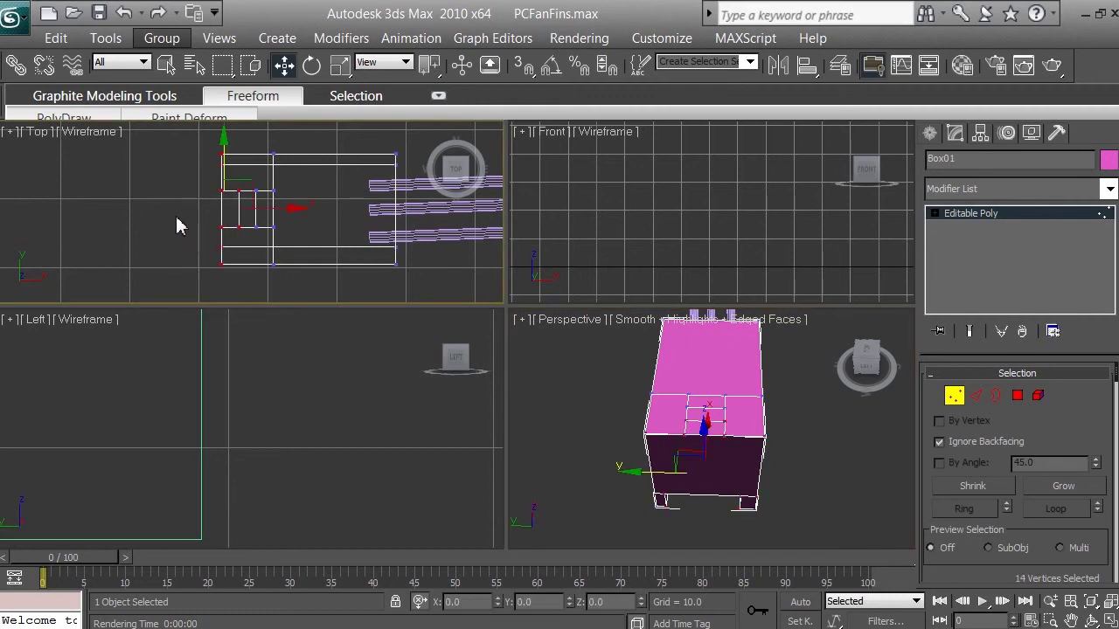
click(178, 222)
right_click(178, 222)
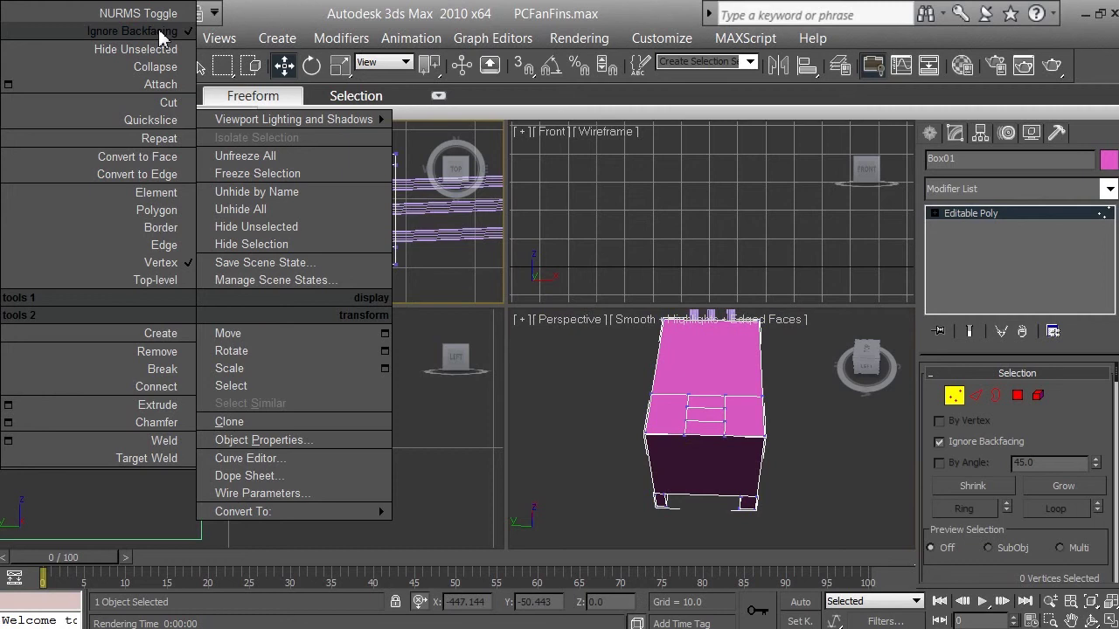
click(1033, 512)
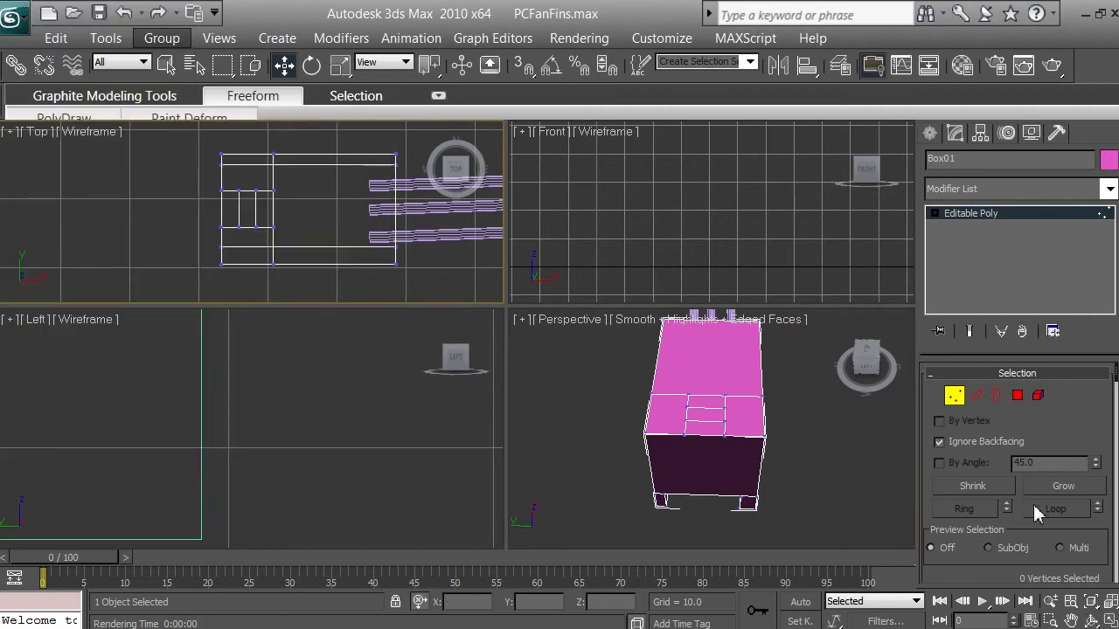
With Ignore Backfacing on, select the notched end's vertices from a straight-down Perspective view and orbit back to check the underside vertices.
click(1093, 621)
click(687, 380)
drag(725, 350, 644, 474)
key(w)
drag(614, 413, 826, 531)
click(1092, 621)
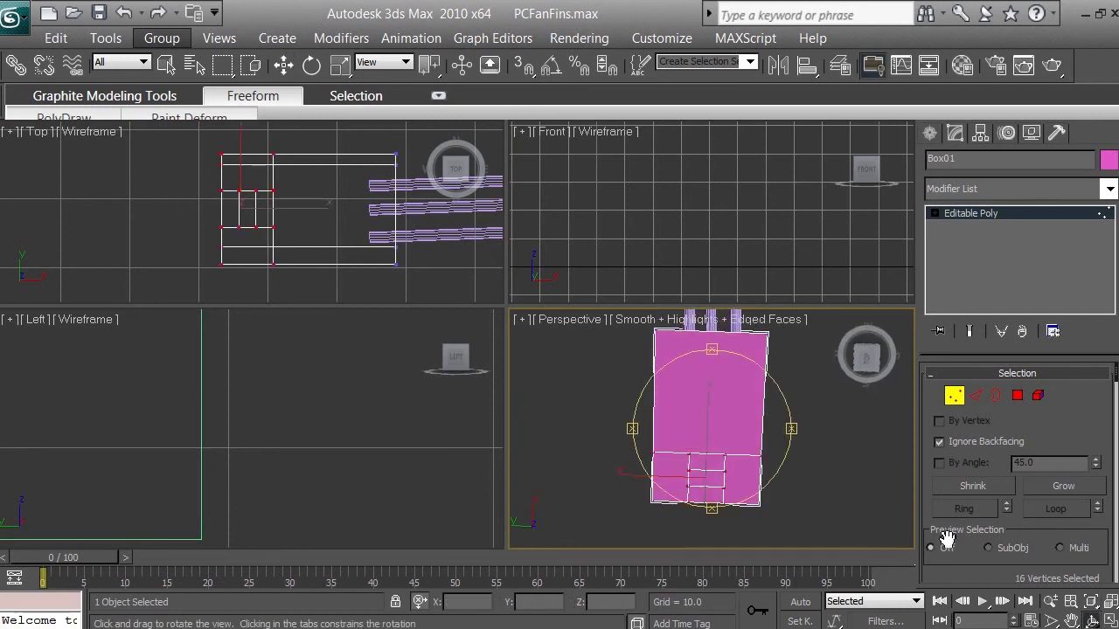
drag(722, 354, 722, 262)
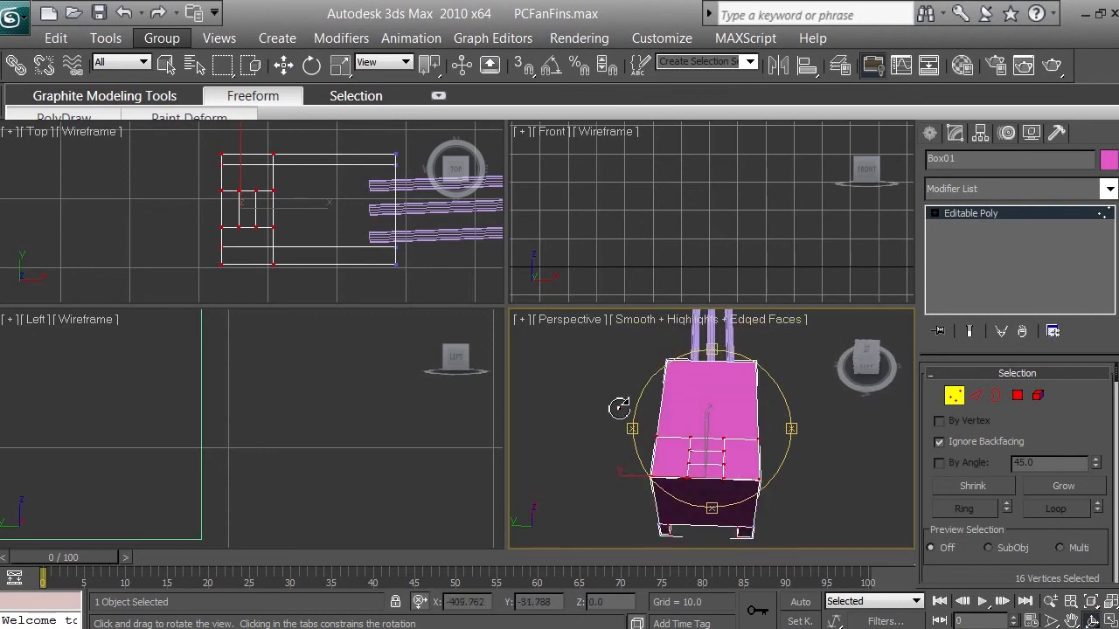
Turn off Ignore Backfacing for the box and clear the vertex selection.
right_click(105, 187)
right_click(105, 188)
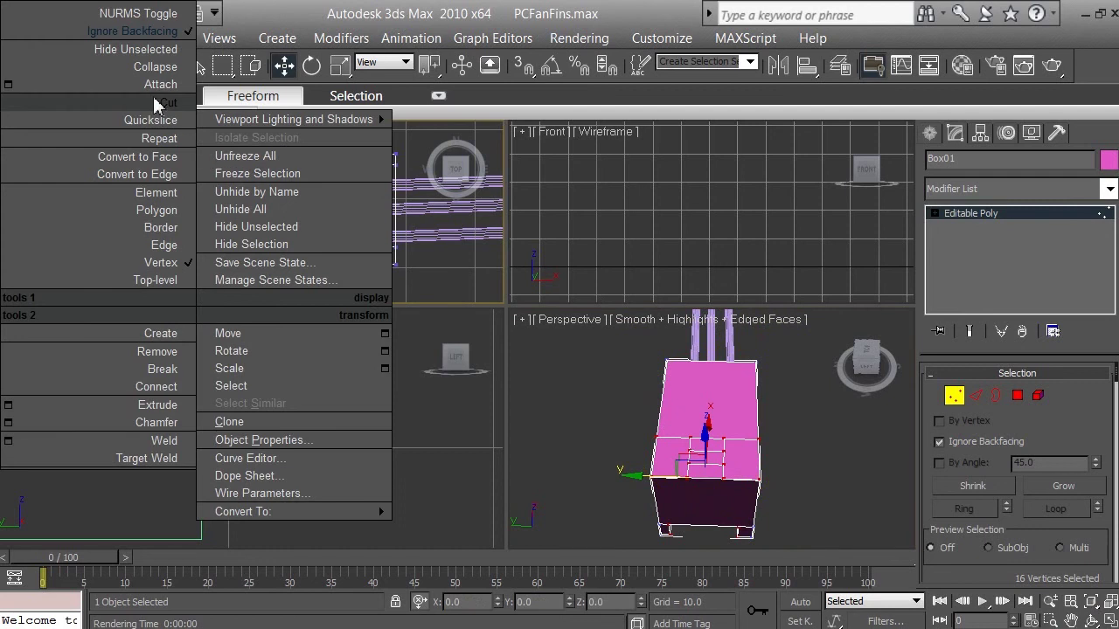
click(131, 31)
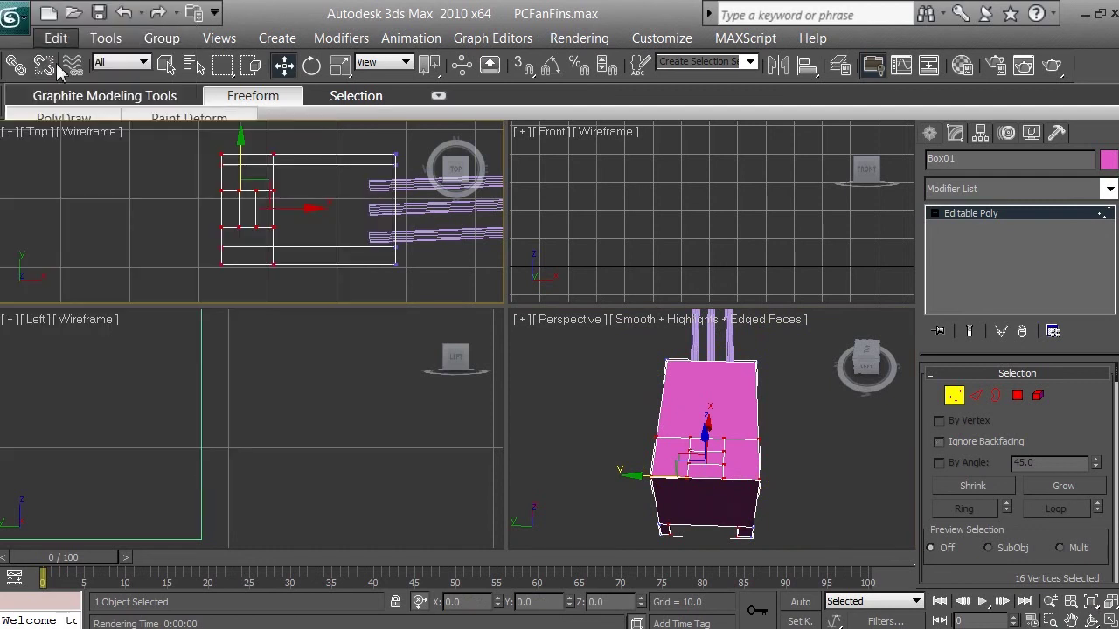
click(91, 207)
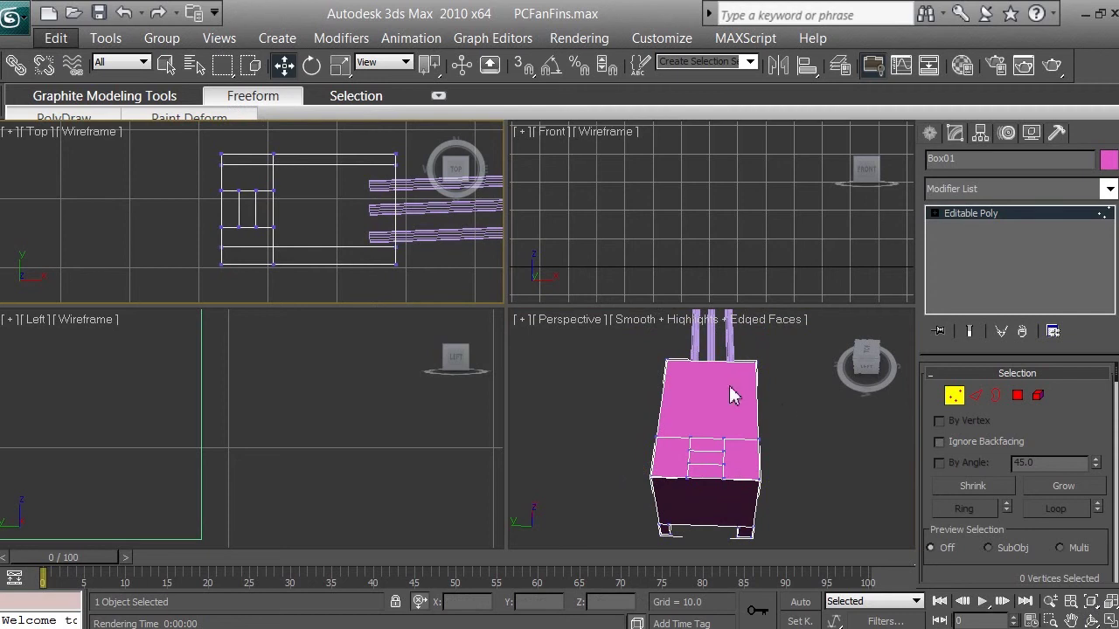
Select the vertices at the box's notched end in the Top view and orbit the Perspective view to check them.
drag(205, 149, 247, 289)
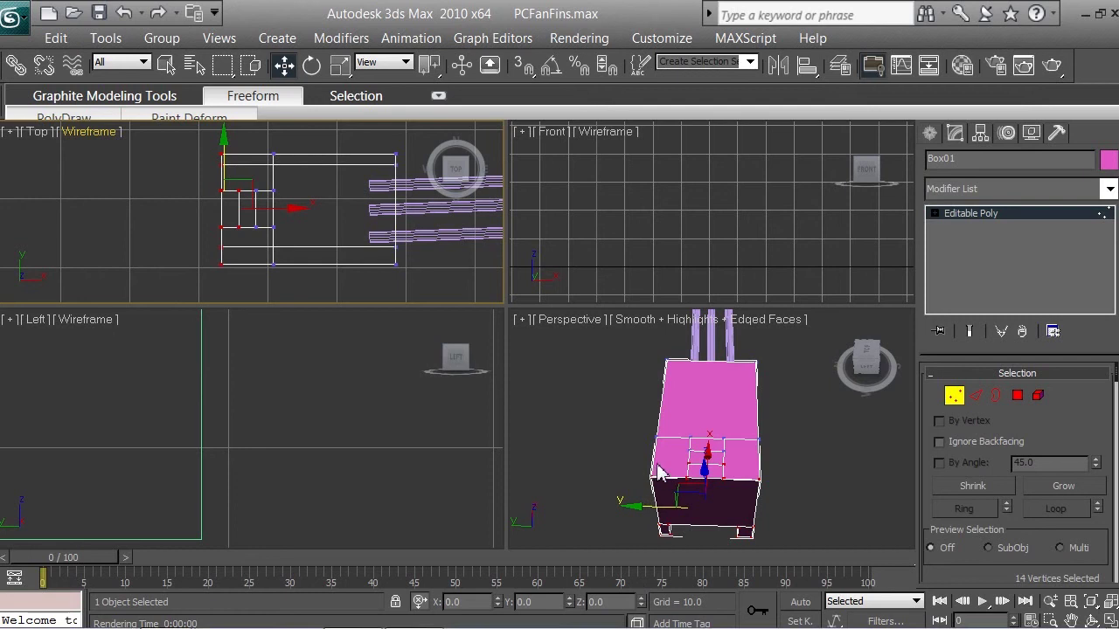
click(1093, 619)
click(780, 452)
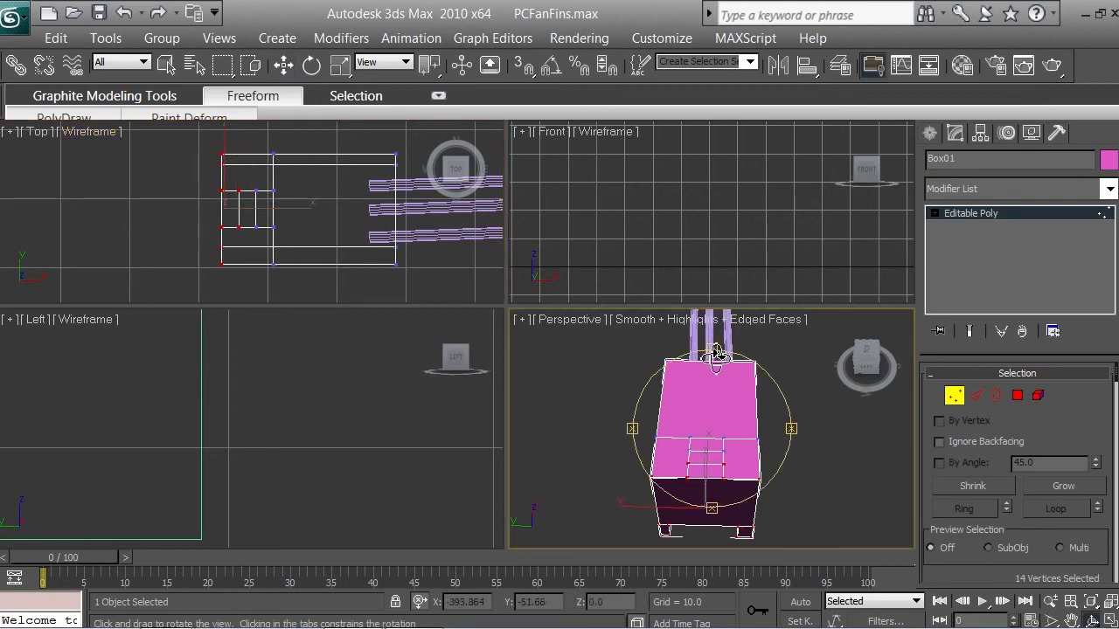
drag(715, 352, 724, 320)
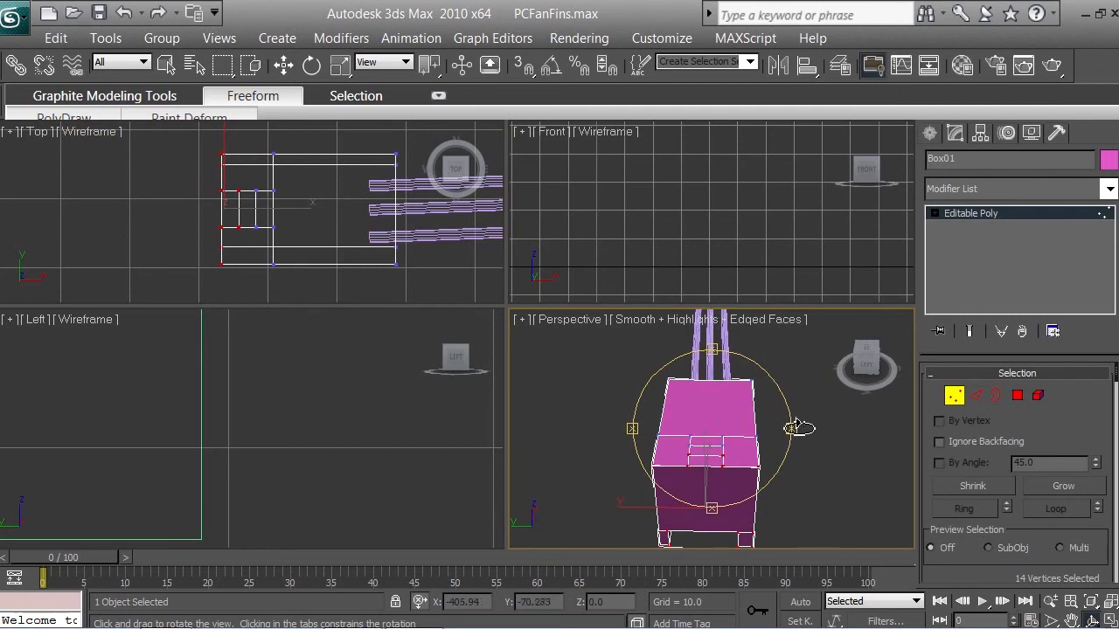
mouse_move(796, 428)
mouse_down()
mouse_move(813, 425)
mouse_move(794, 426)
mouse_up()
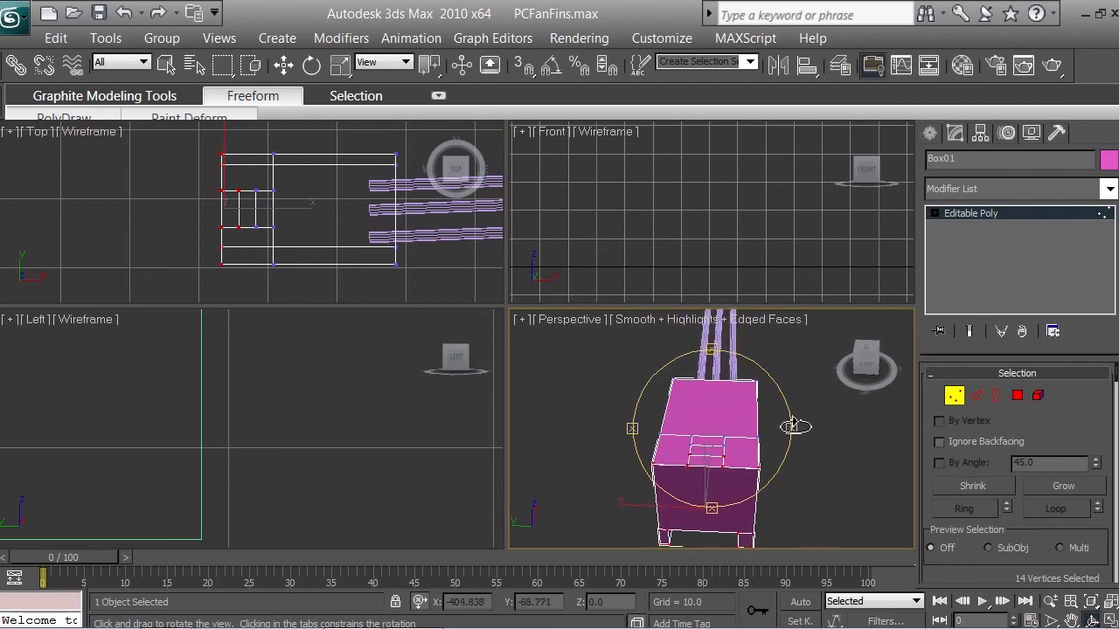
right_click(691, 459)
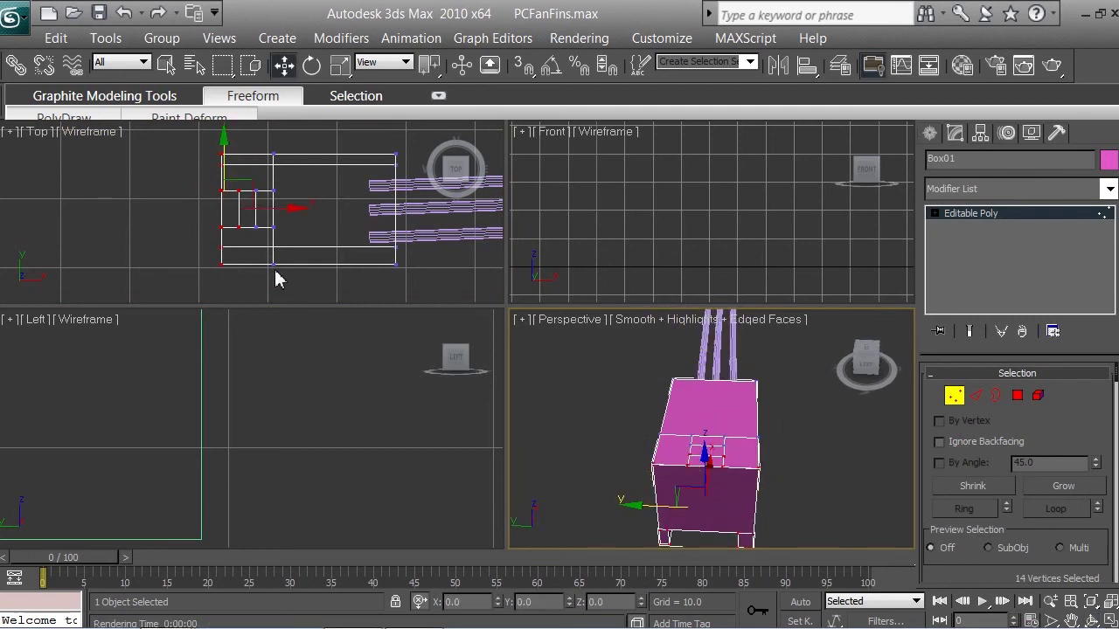
In the Top view, select the notch's outer vertices, including the underside vertices on the adjacent lower leg line.
click(196, 230)
drag(200, 237, 249, 192)
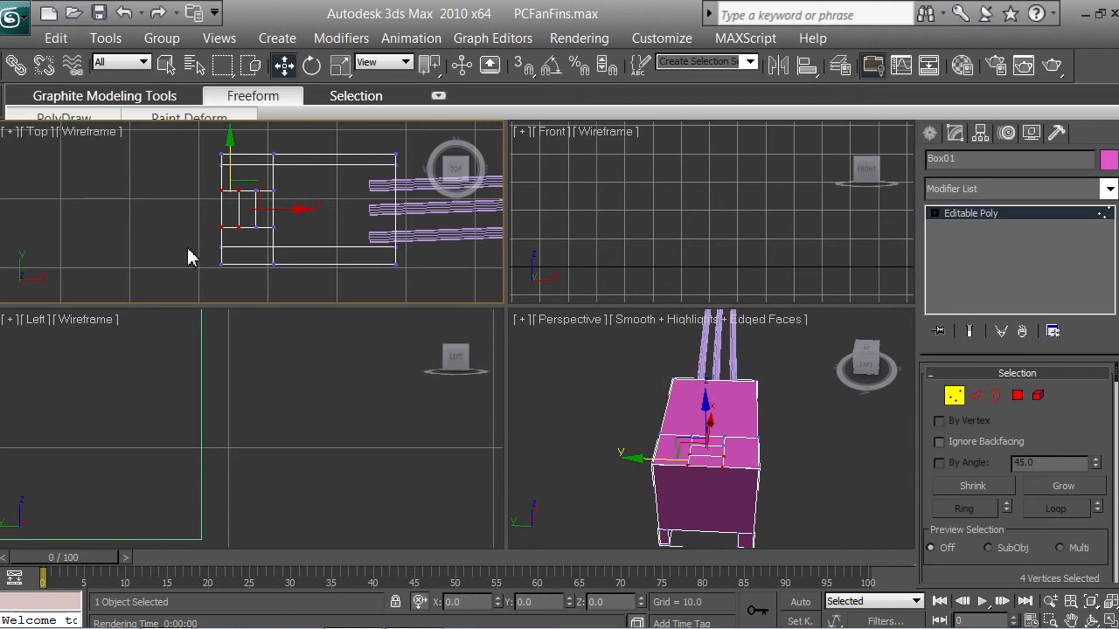
drag(188, 253, 250, 179)
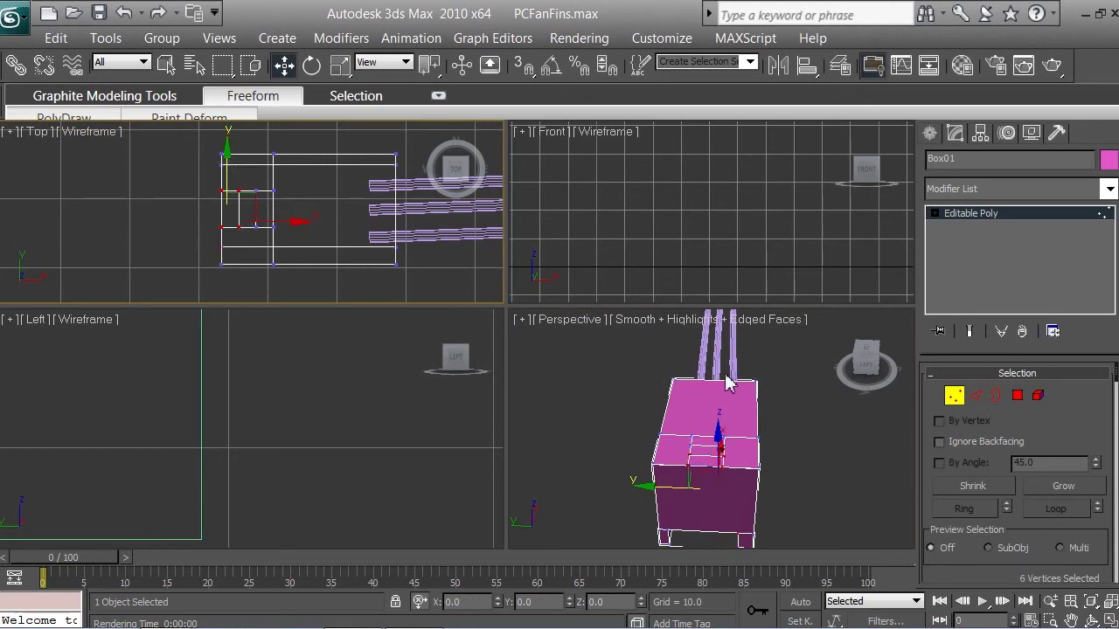
Examine the notch and the legs at the box's end in the Perspective view for selected vertices.
click(1092, 621)
click(725, 445)
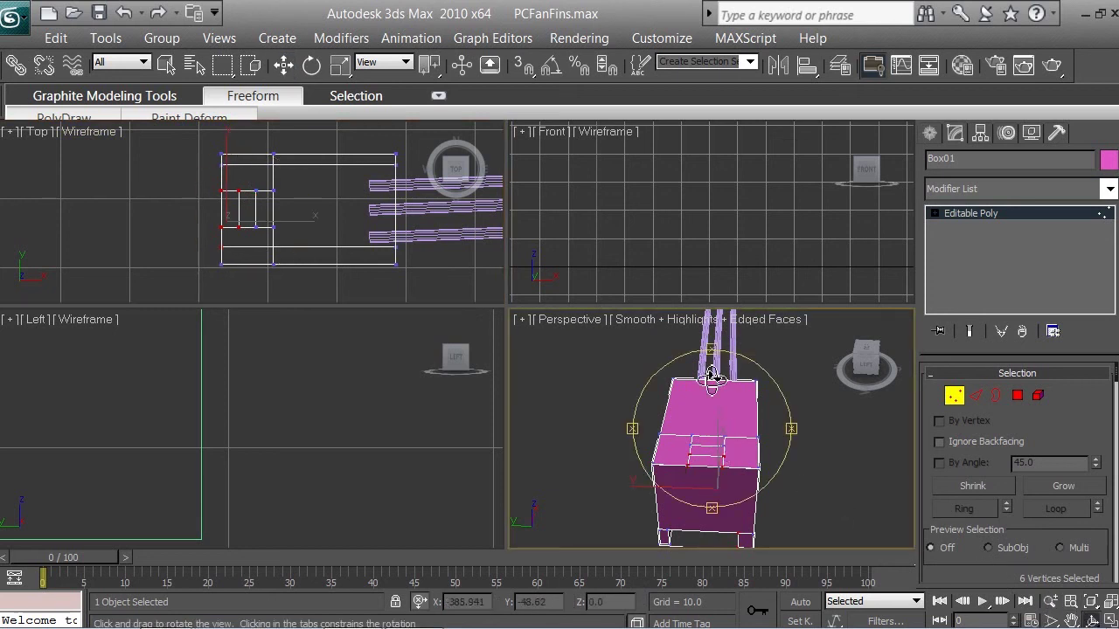
drag(722, 348, 724, 357)
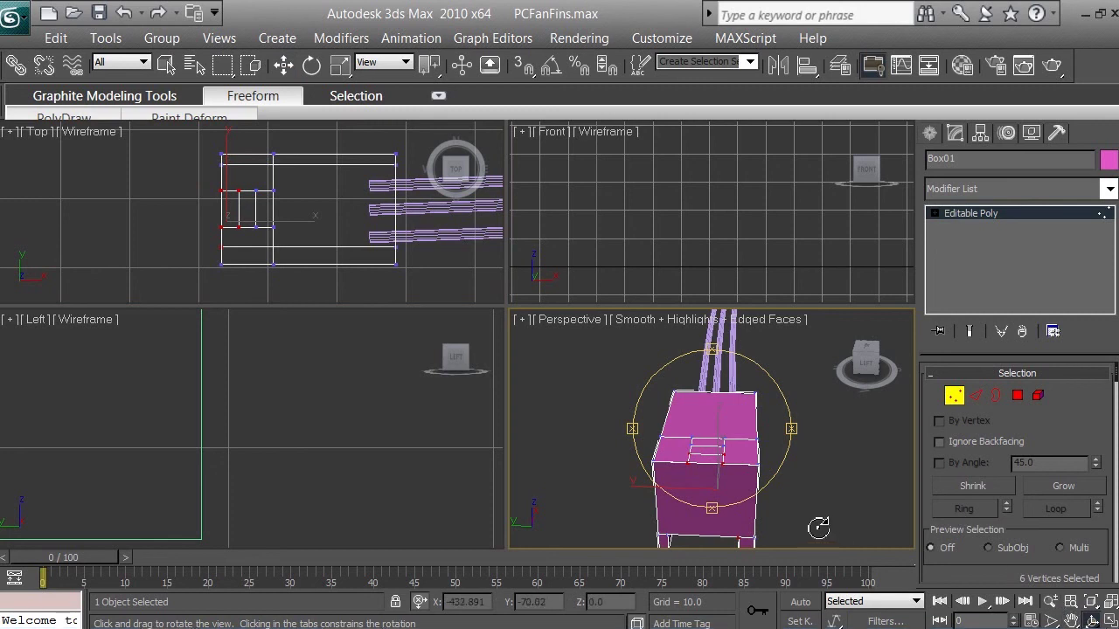
click(1072, 619)
drag(767, 457, 737, 409)
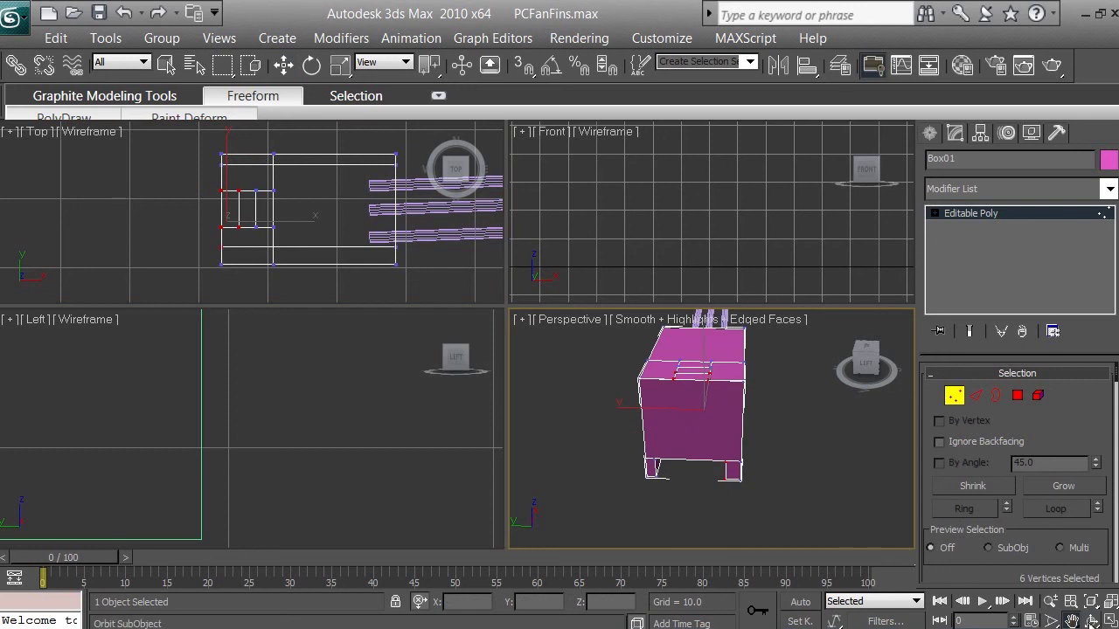
scroll(709, 478, up, 5)
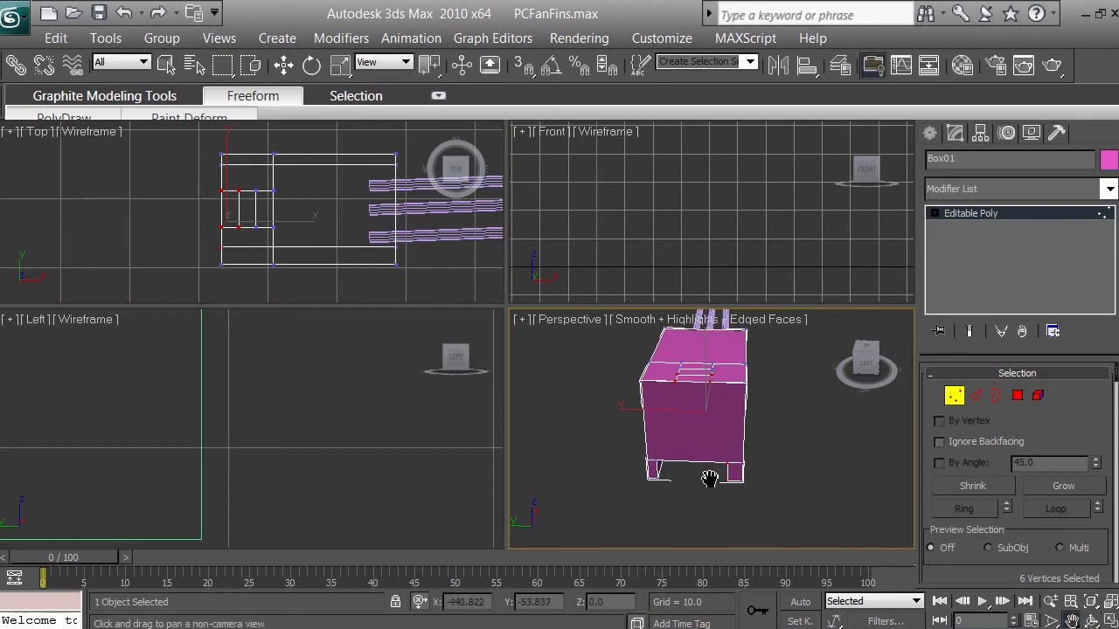
scroll(710, 478, down, 3)
drag(654, 475, 679, 480)
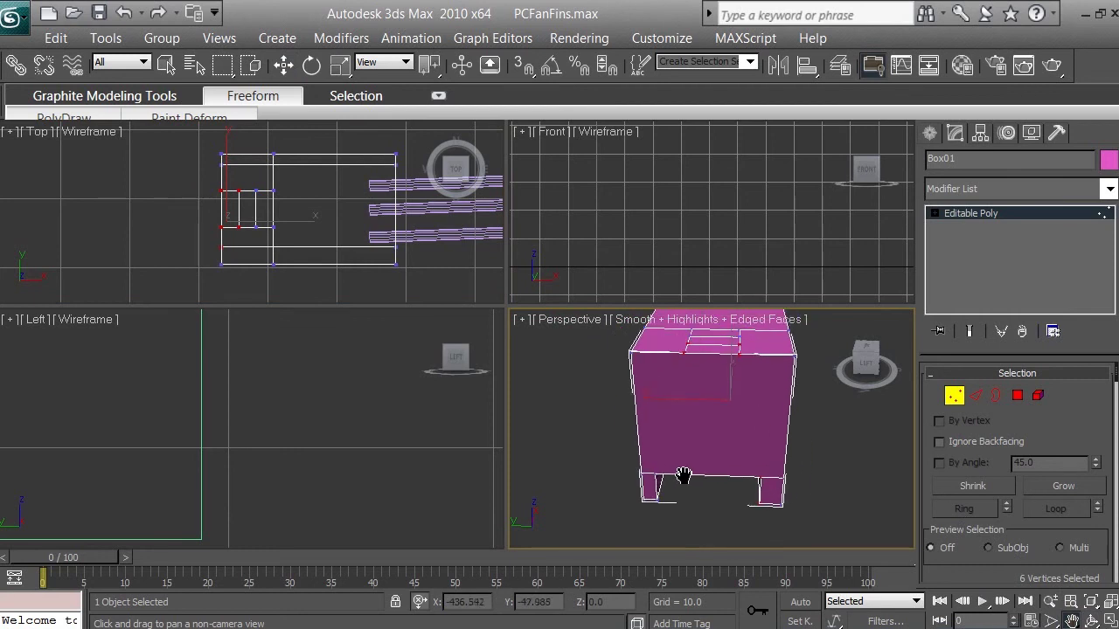
click(1091, 621)
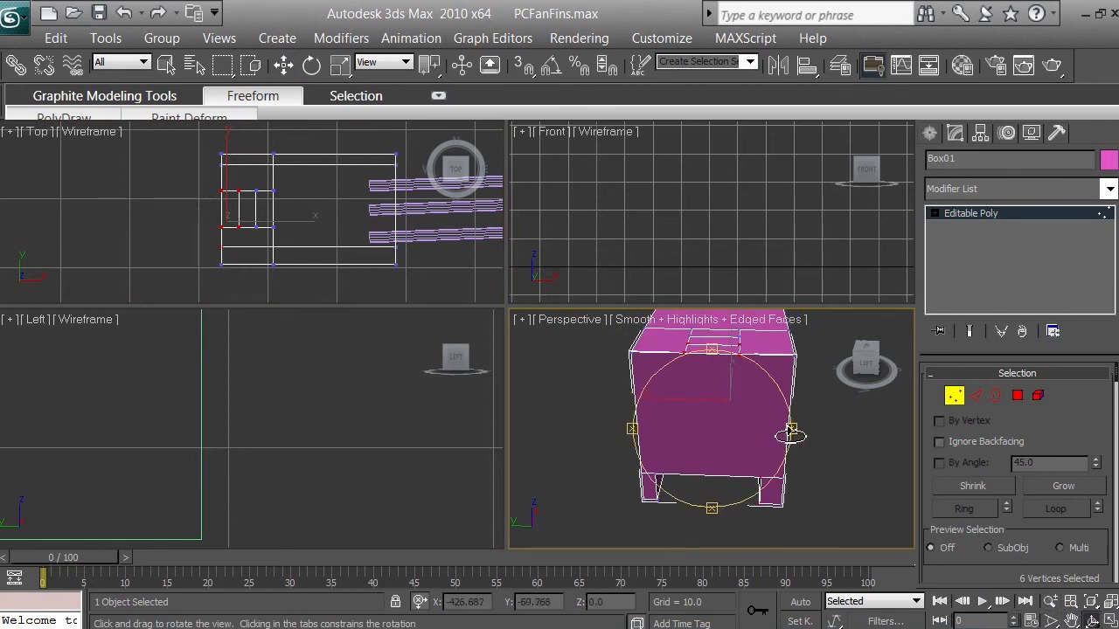
mouse_move(794, 429)
mouse_down()
mouse_move(855, 426)
mouse_move(795, 432)
mouse_up()
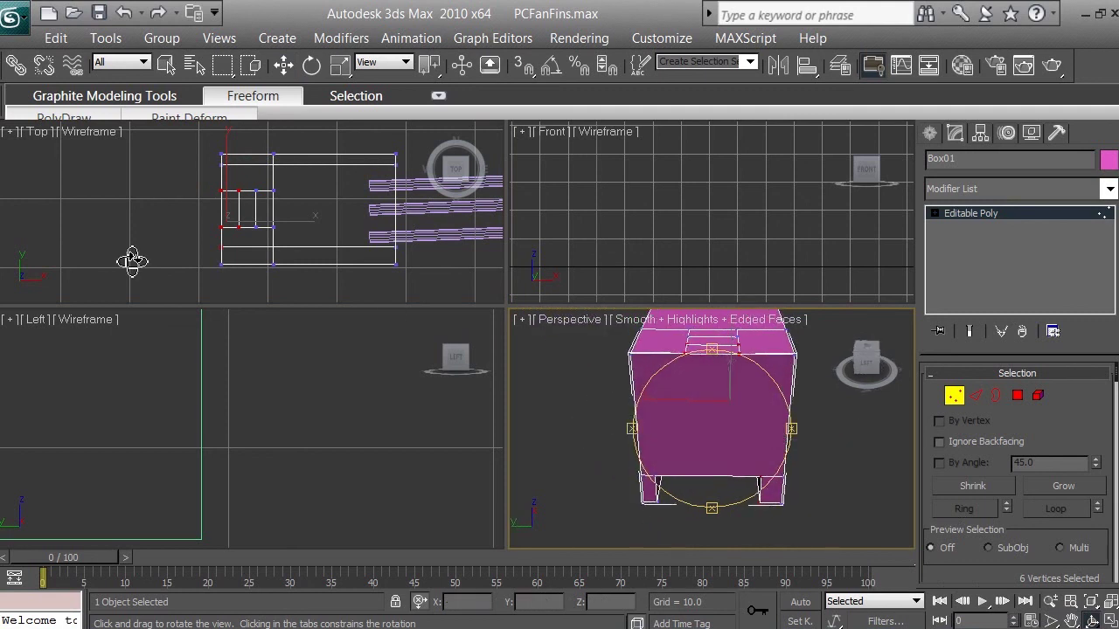
right_click(157, 249)
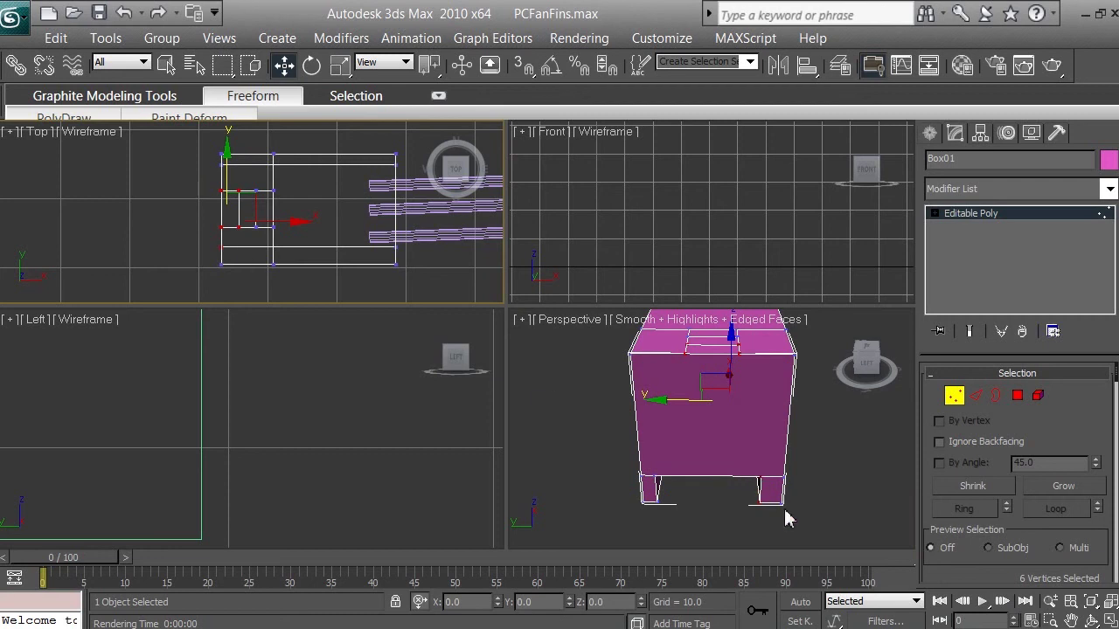
Deselect the underside vertices at the inner corner of the box's leg in a Perspective close-up.
click(1050, 601)
drag(774, 517, 781, 460)
click(1070, 620)
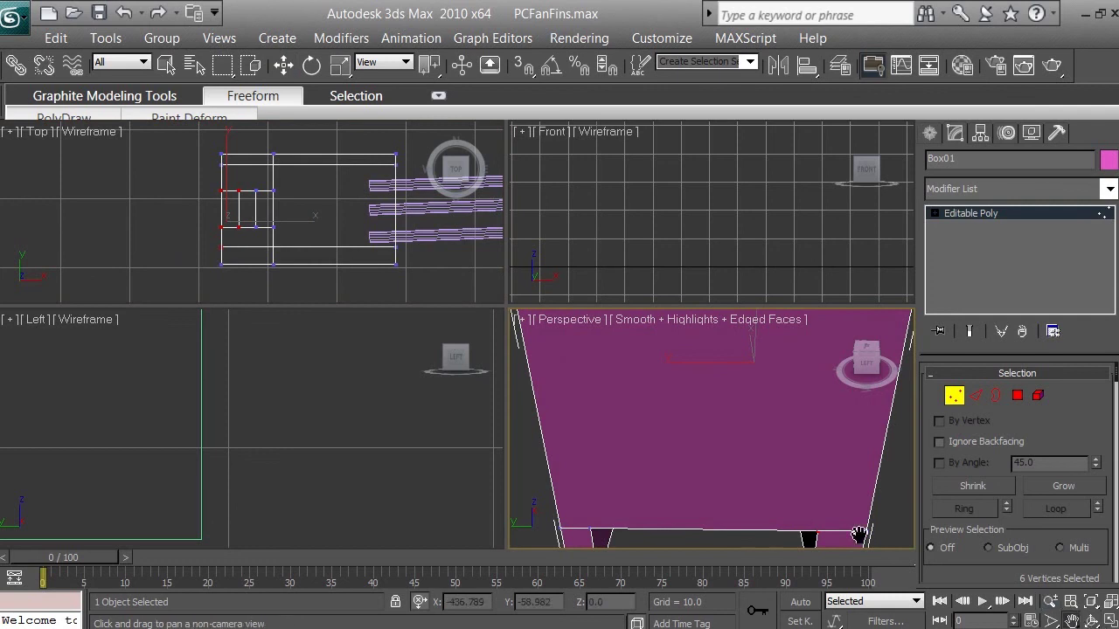
drag(852, 527, 699, 417)
key(w)
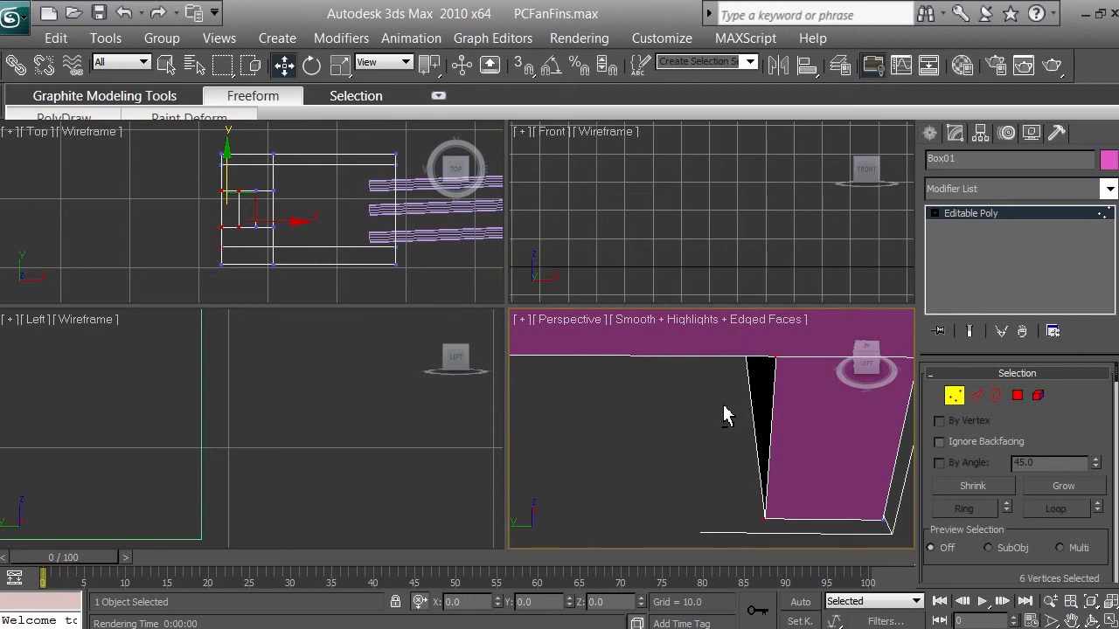
alt+click(792, 376)
drag(720, 473, 780, 540)
alt+middle_drag(782, 530, 826, 490)
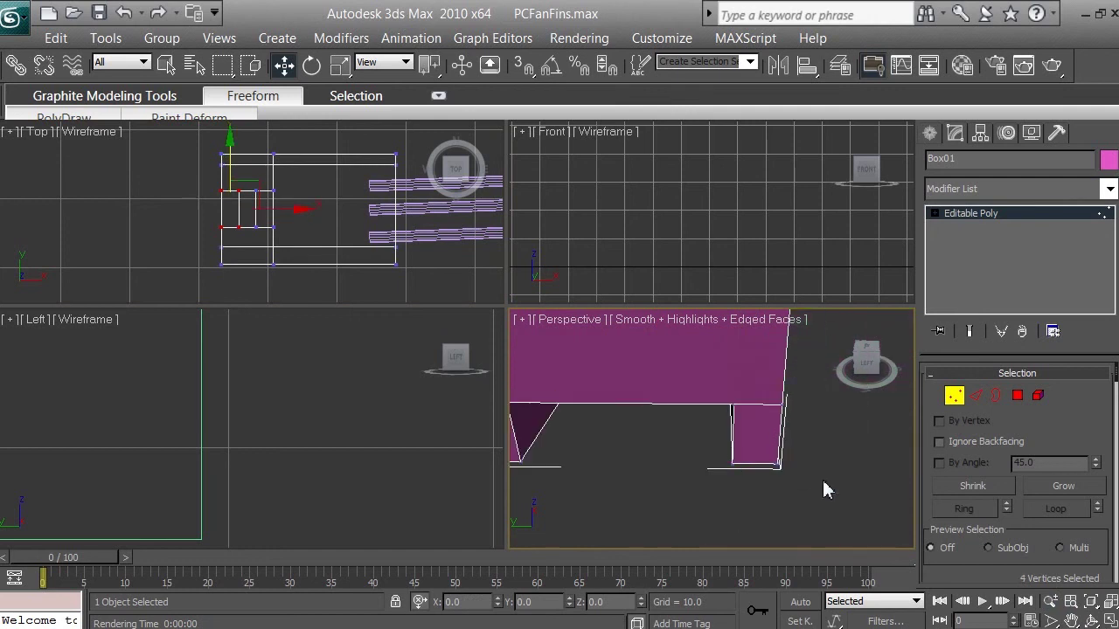
Deselect the two outer vertices on one side of the top notch in a Perspective close-up.
click(1070, 619)
drag(786, 390, 776, 12)
drag(761, 387, 654, 414)
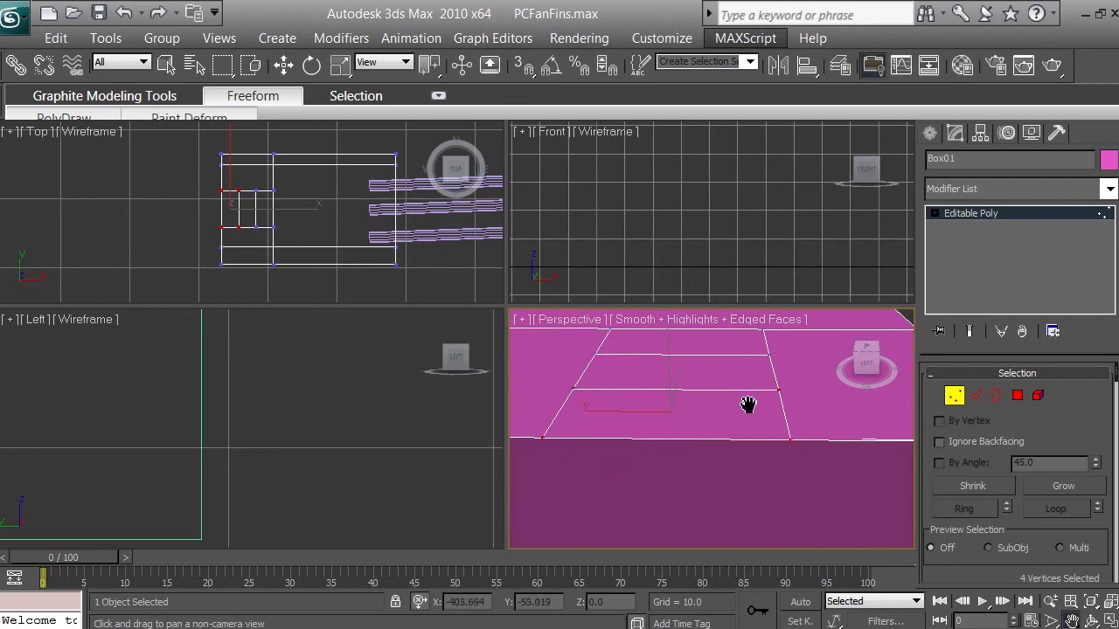
drag(764, 395, 708, 446)
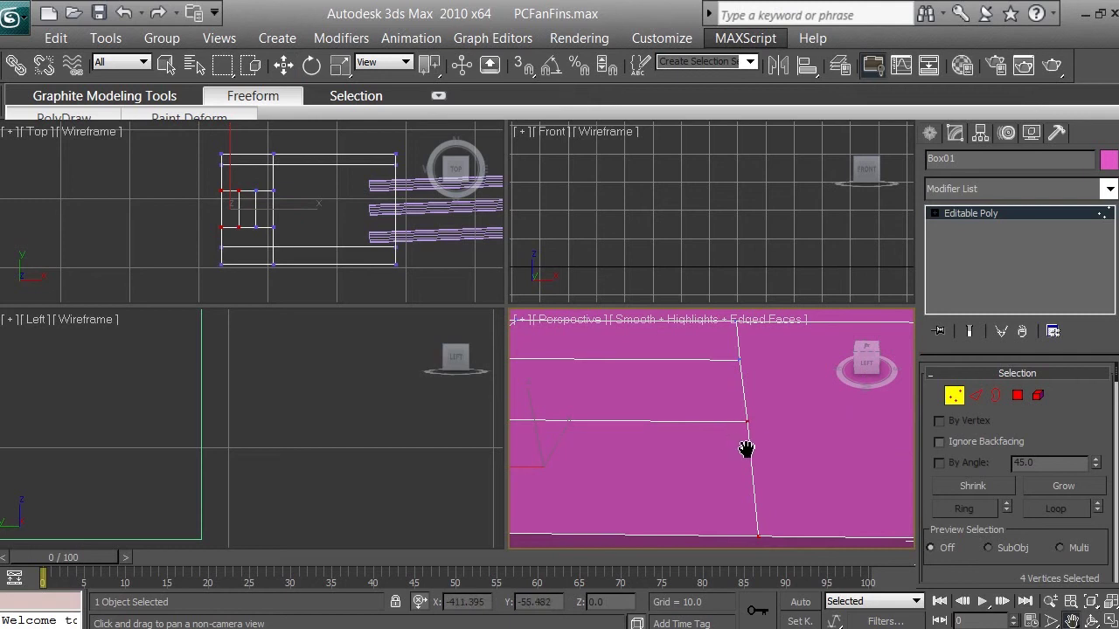
drag(746, 449, 741, 425)
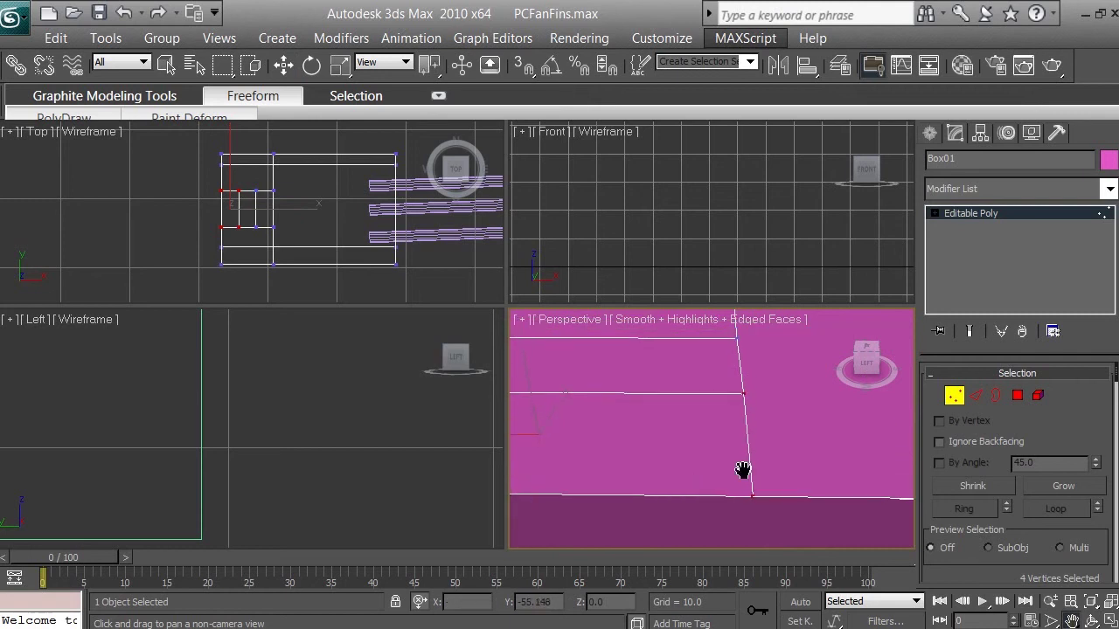
drag(743, 470, 572, 387)
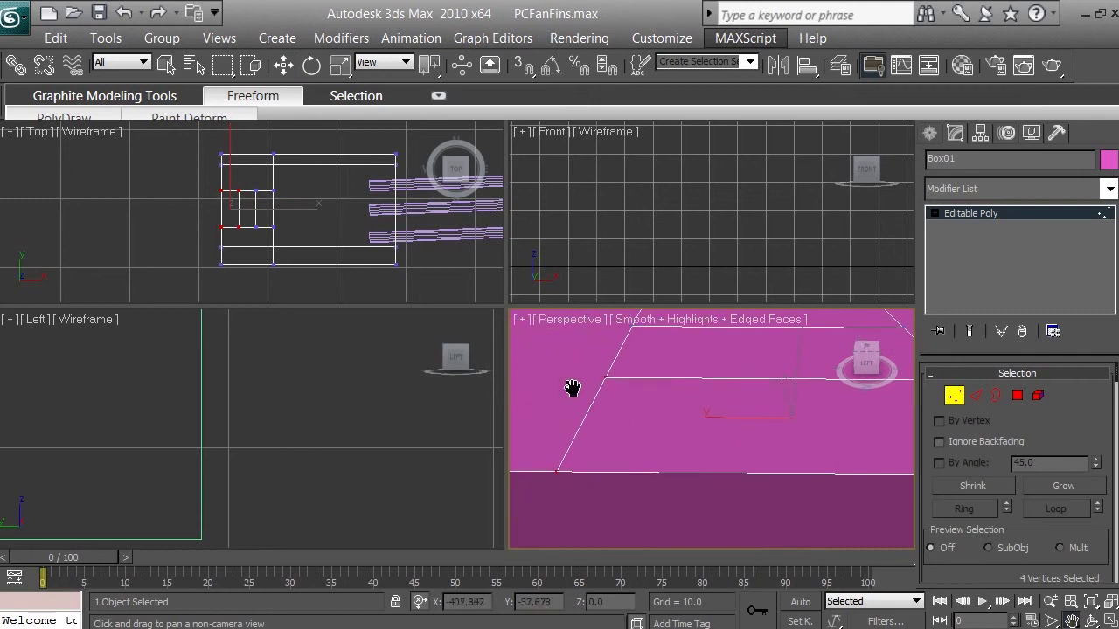
drag(603, 426, 711, 387)
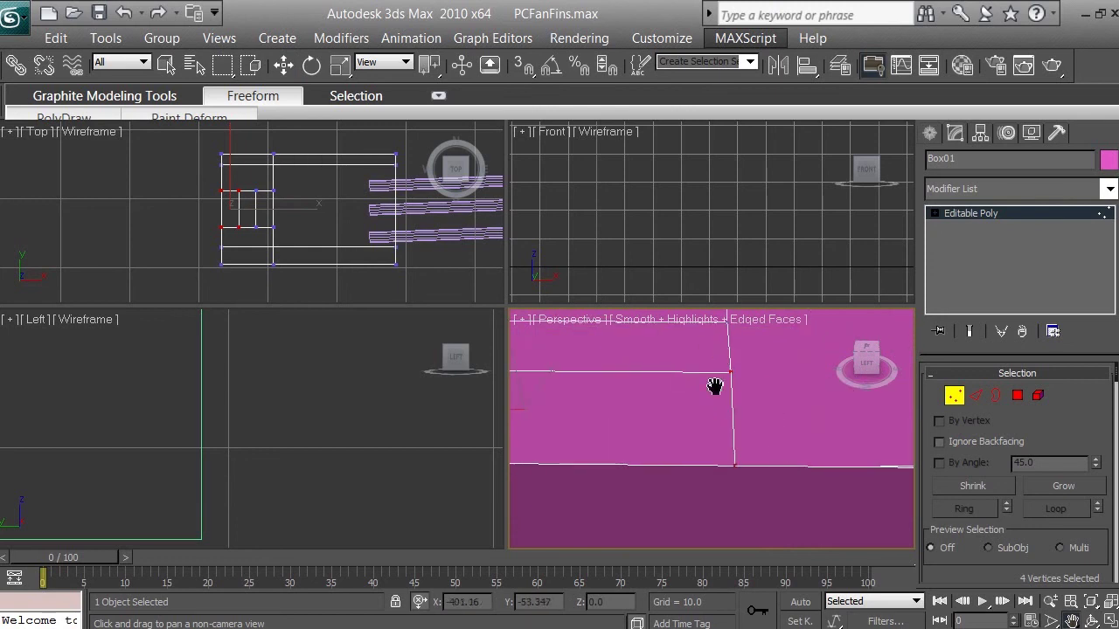
key(w)
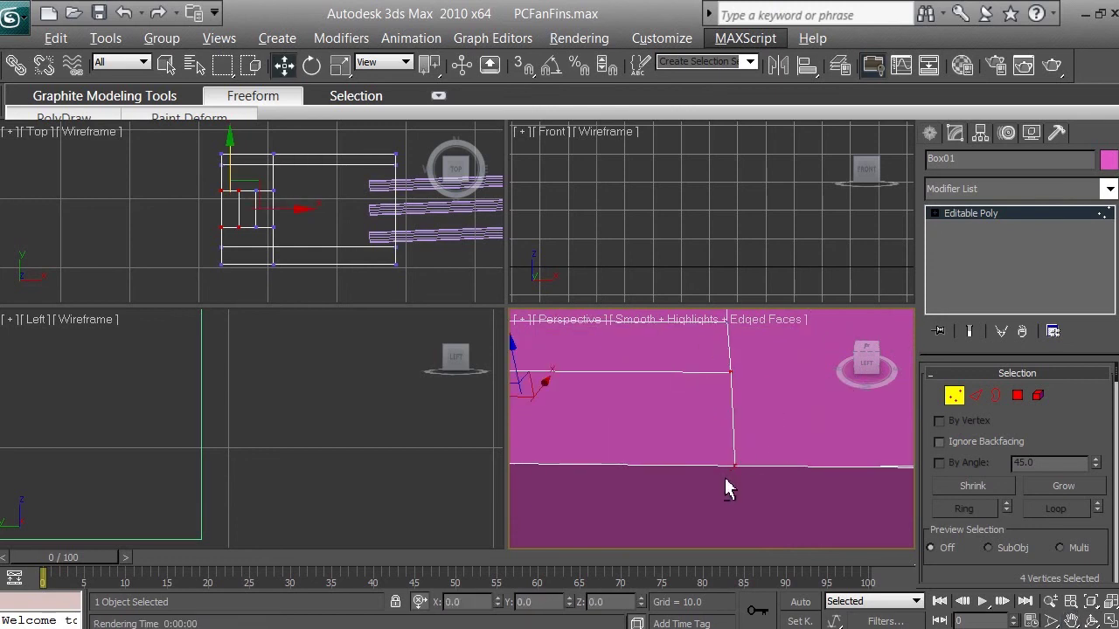
drag(718, 481, 757, 365)
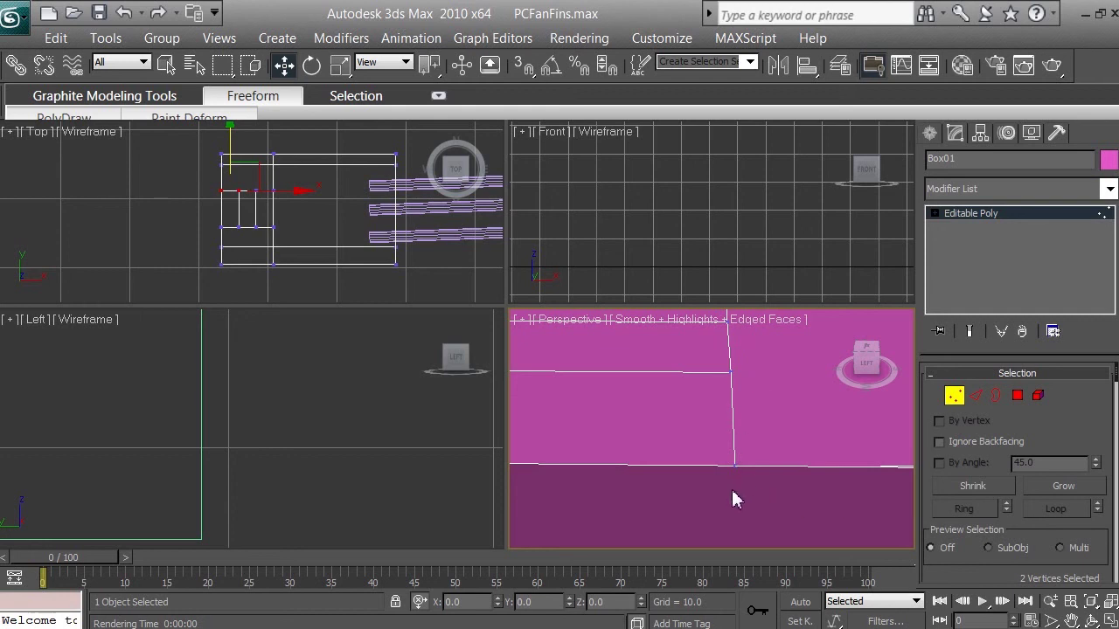
Select the four vertices at the ends of the upper inner leg line in the Top view and check them from underneath in Perspective.
click(1072, 621)
drag(670, 407, 696, 412)
drag(196, 189, 296, 259)
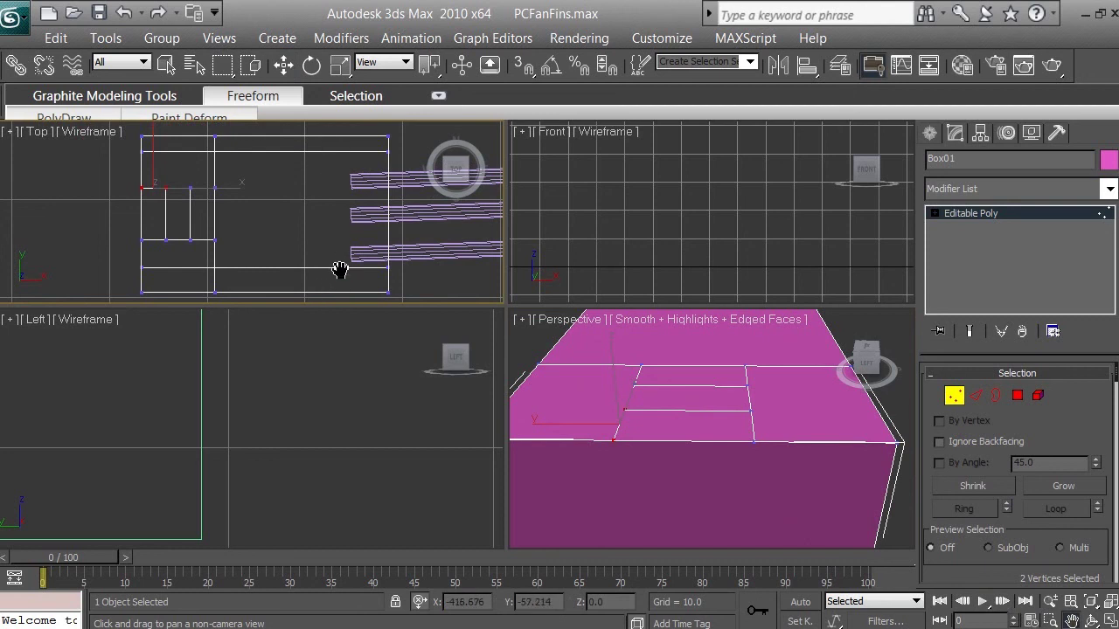
key(w)
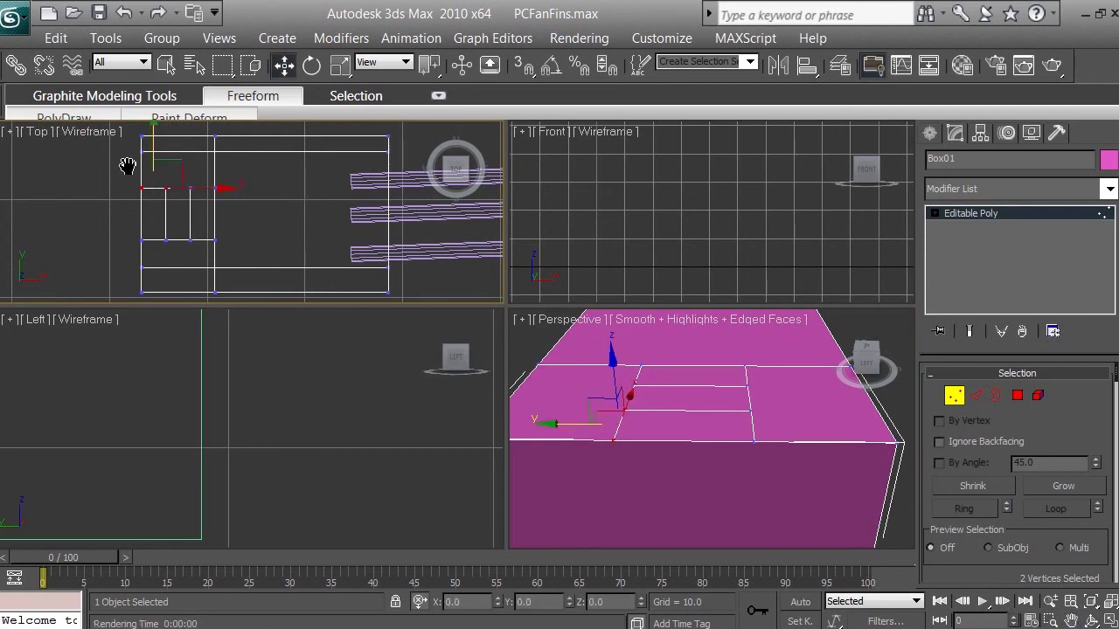
drag(130, 158, 401, 158)
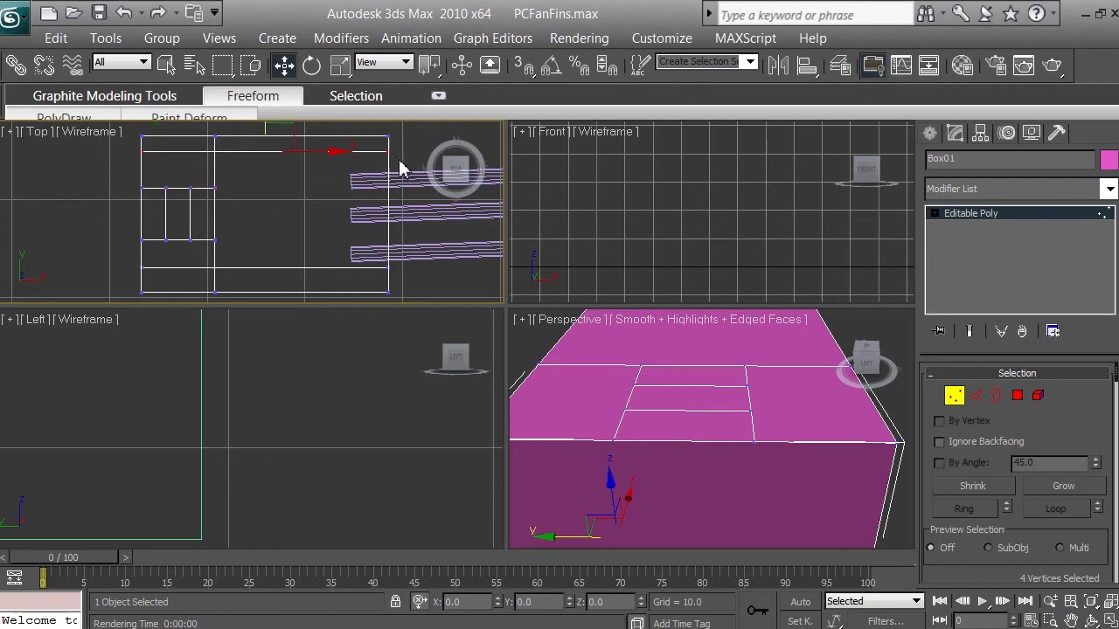
click(1070, 620)
drag(824, 452, 743, 345)
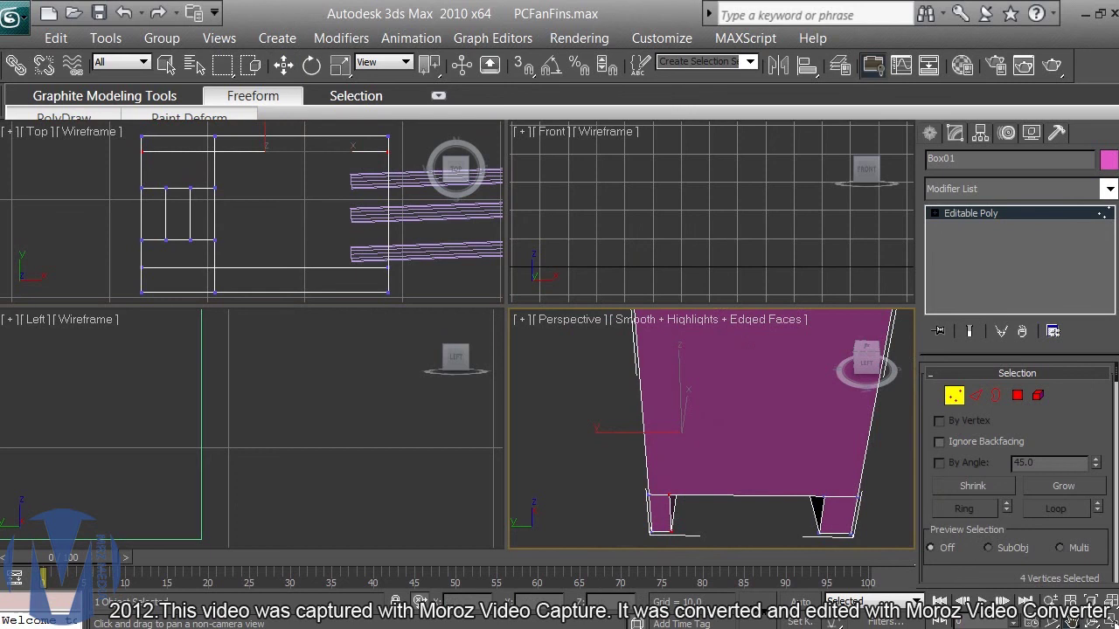
click(1092, 620)
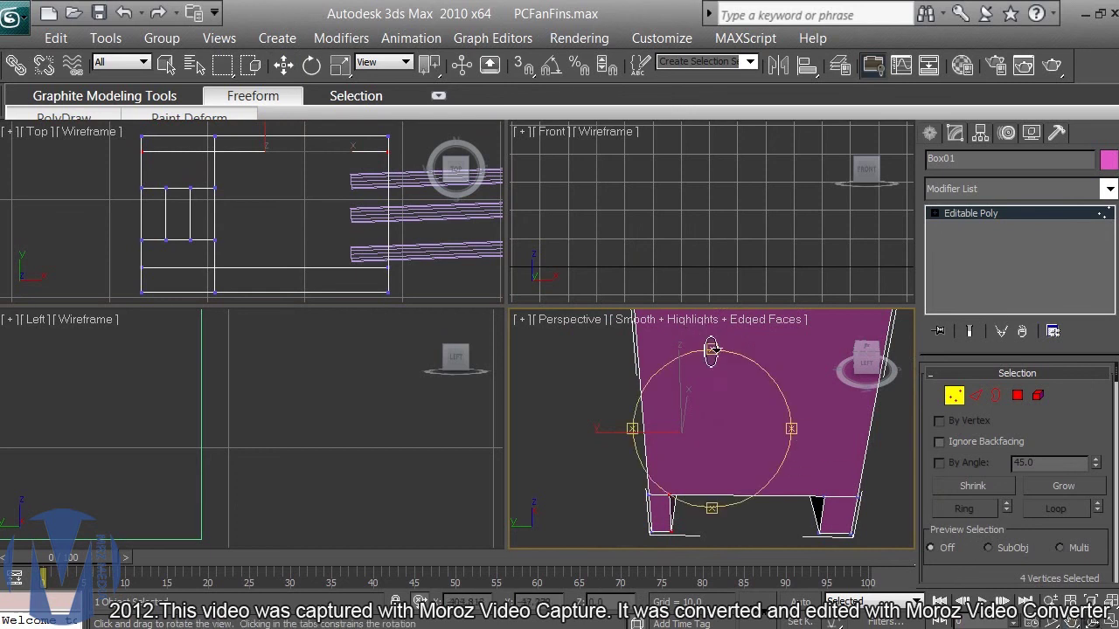
drag(709, 350, 717, 348)
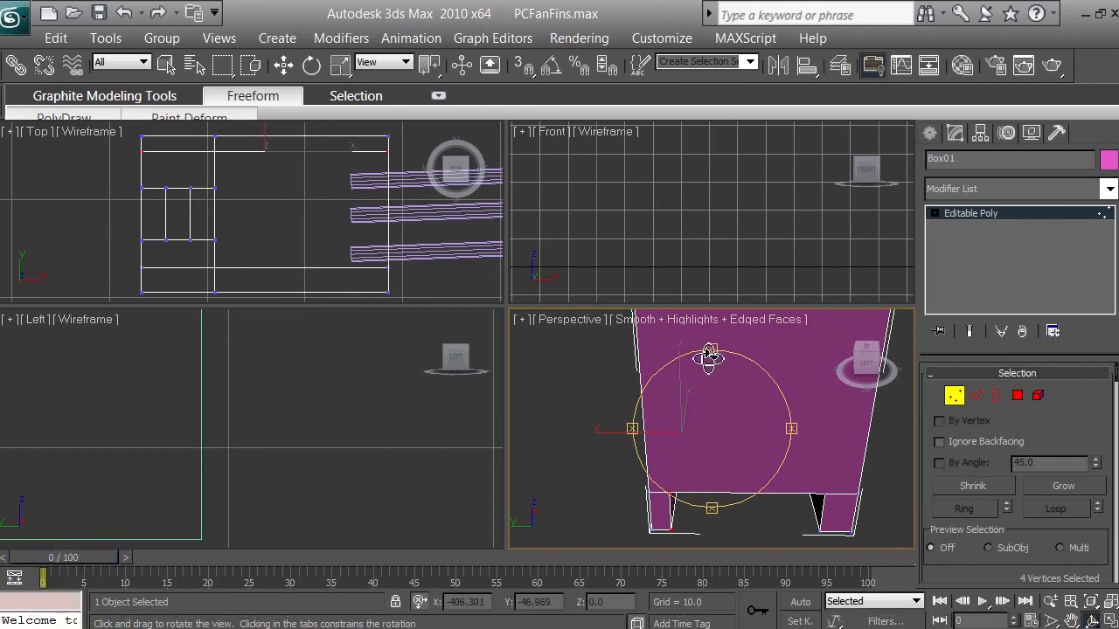
drag(716, 347, 743, 270)
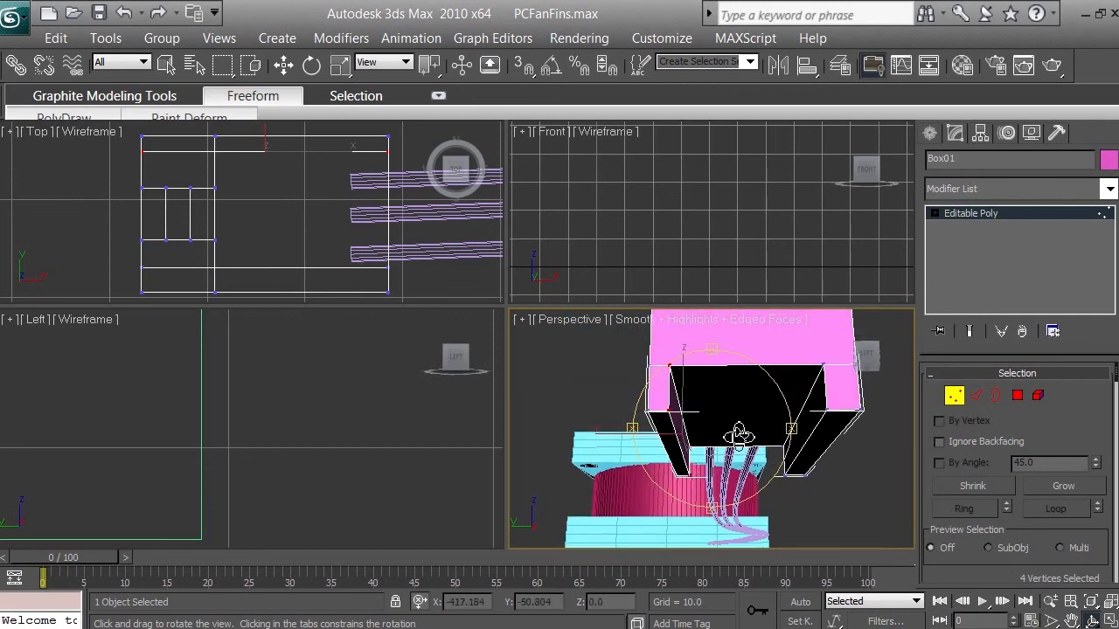
Examine the selected vertices on the box's leg from underneath and from the end in the Perspective view.
drag(781, 443, 741, 457)
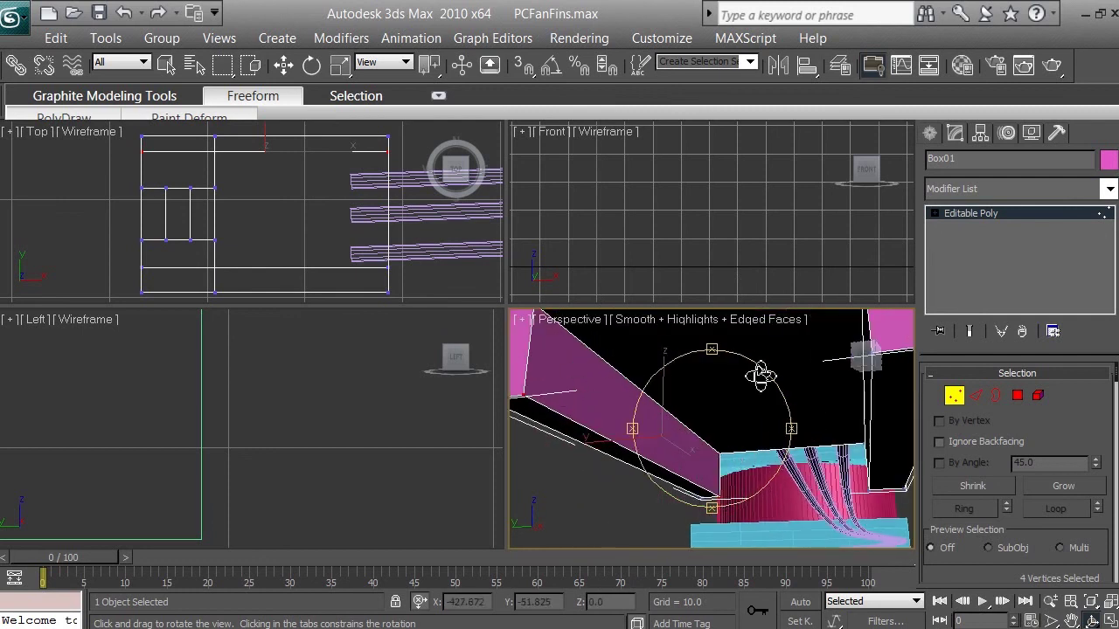
click(1072, 620)
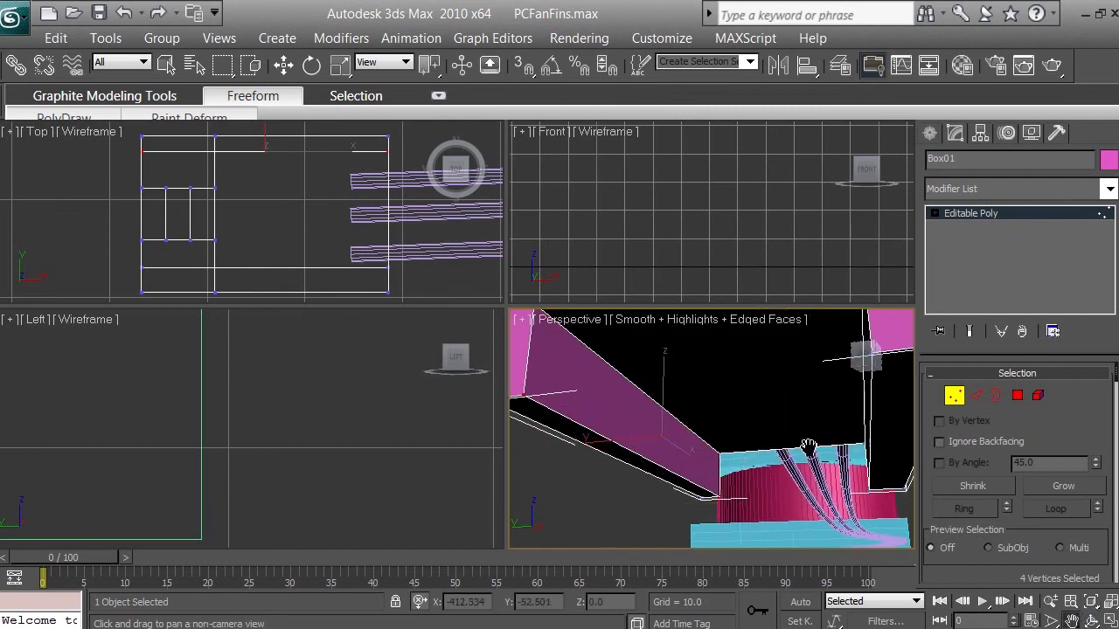
drag(681, 387, 710, 417)
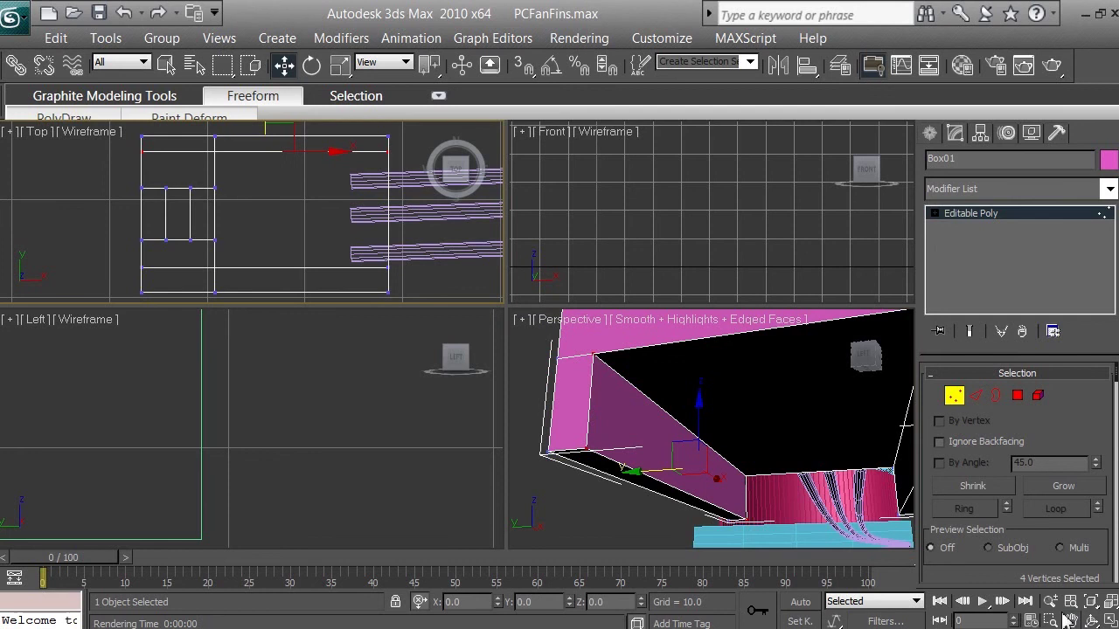
key(e)
right_click(804, 457)
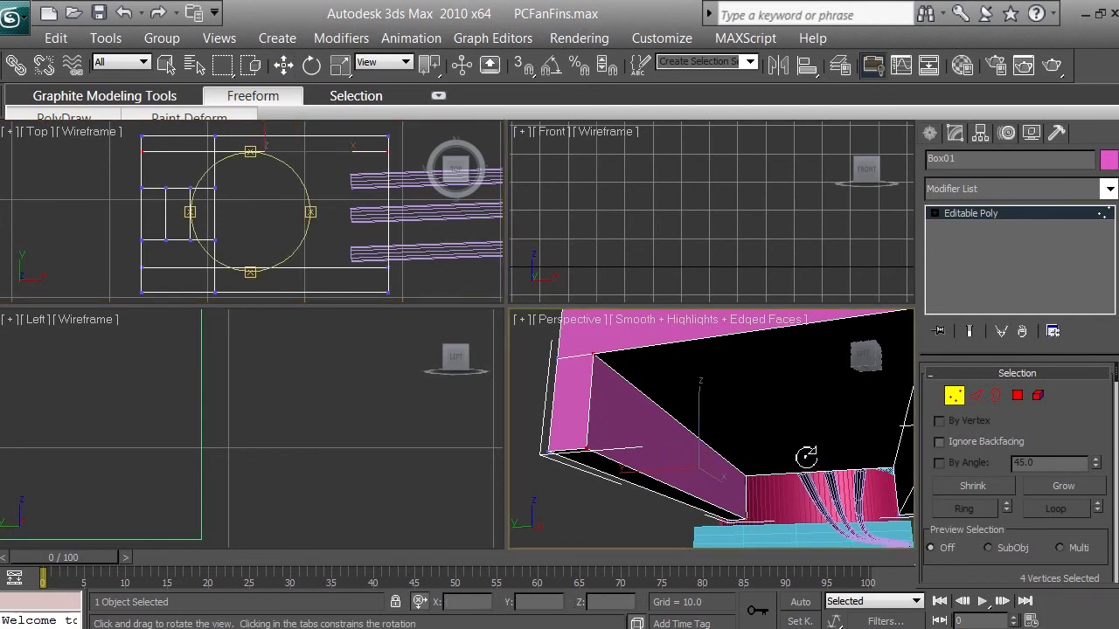
key(z)
drag(717, 384, 715, 381)
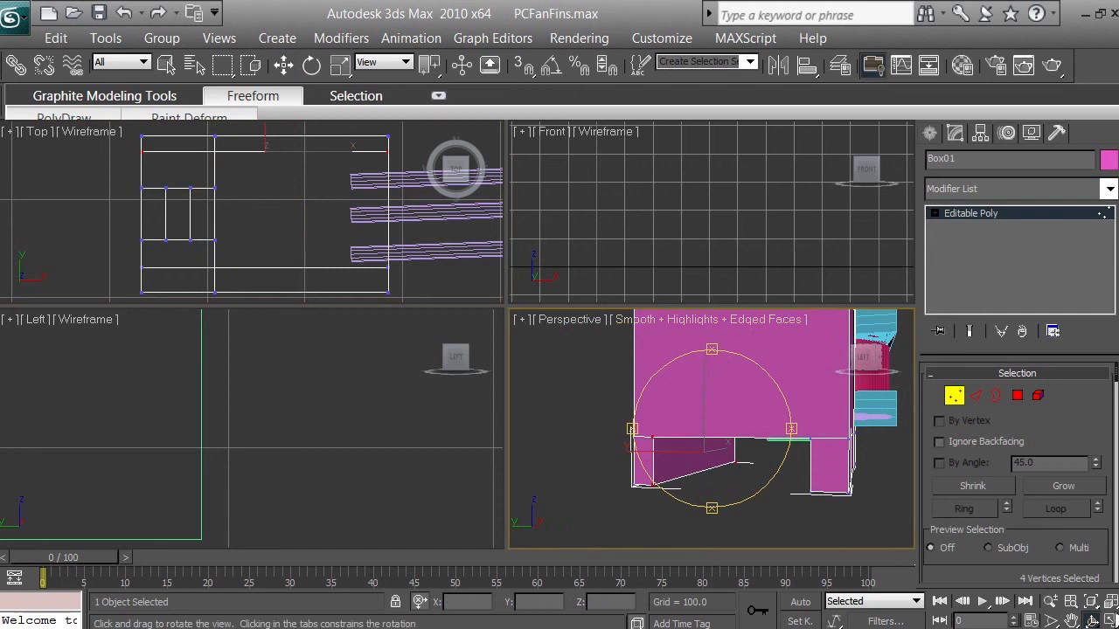
click(1092, 619)
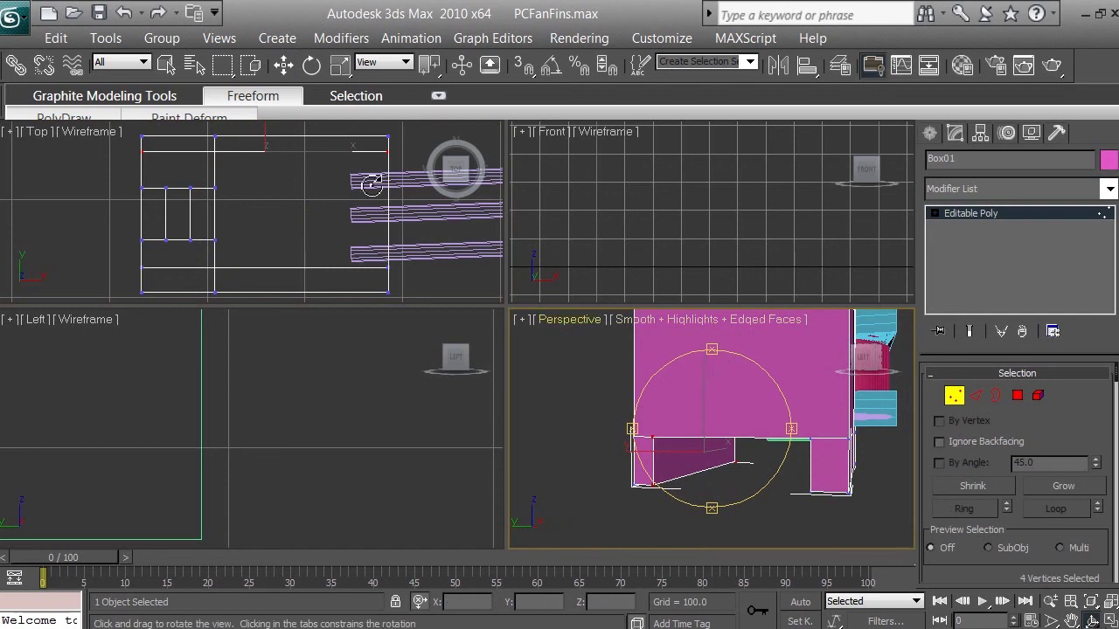
Move the four selected inner leg vertices about 0.9 units inward along negative Y in the Top view to thicken the leg.
right_click(287, 182)
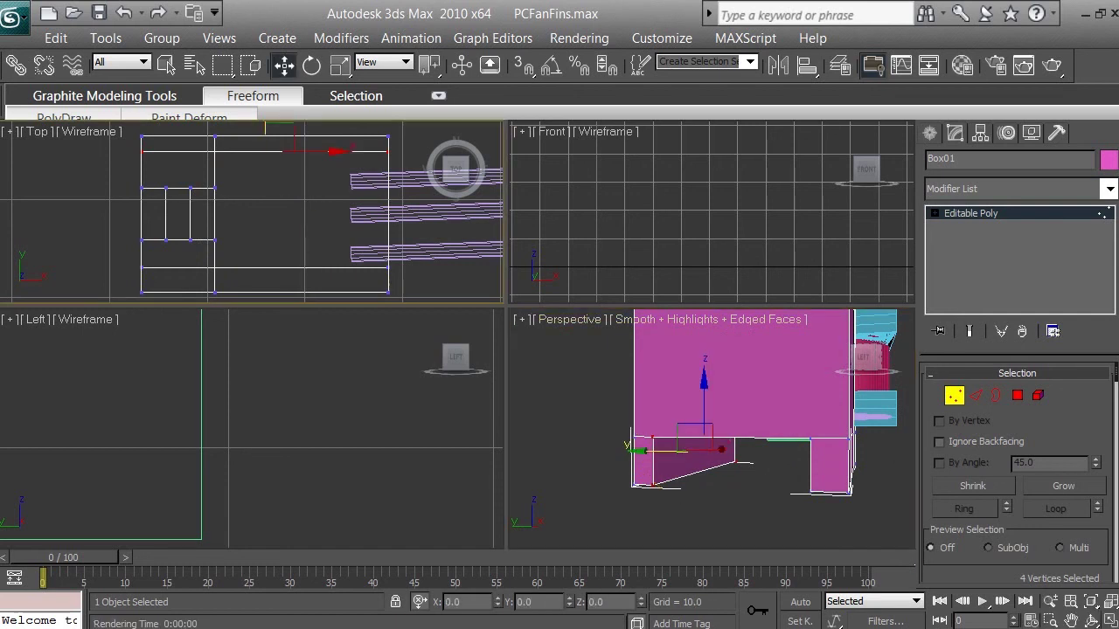
click(1071, 619)
scroll(265, 202, down, 2)
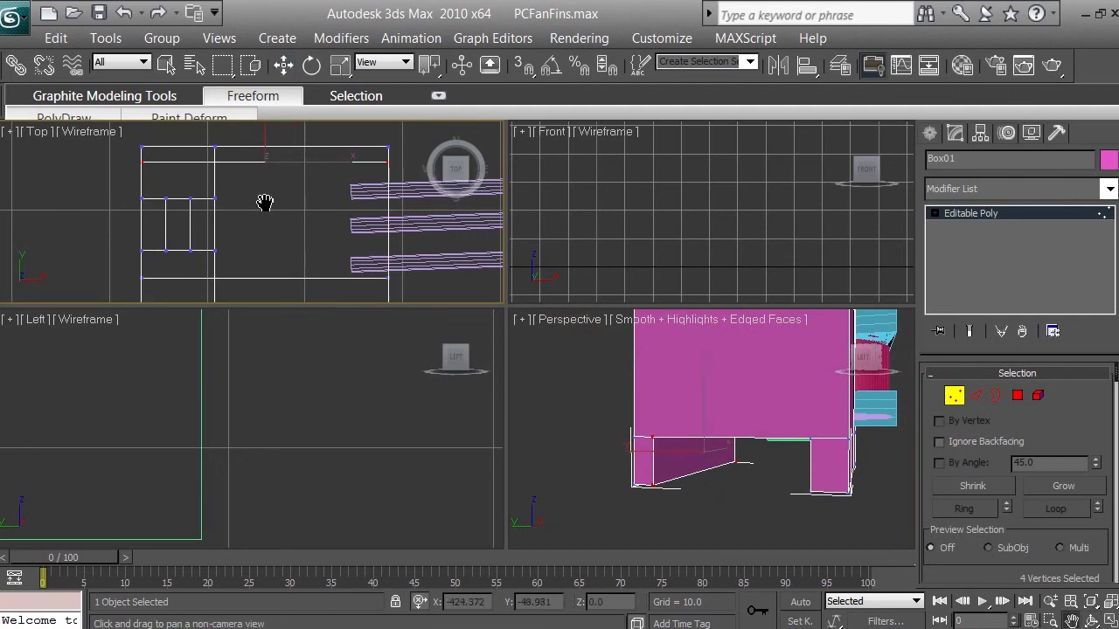
drag(264, 202, 260, 211)
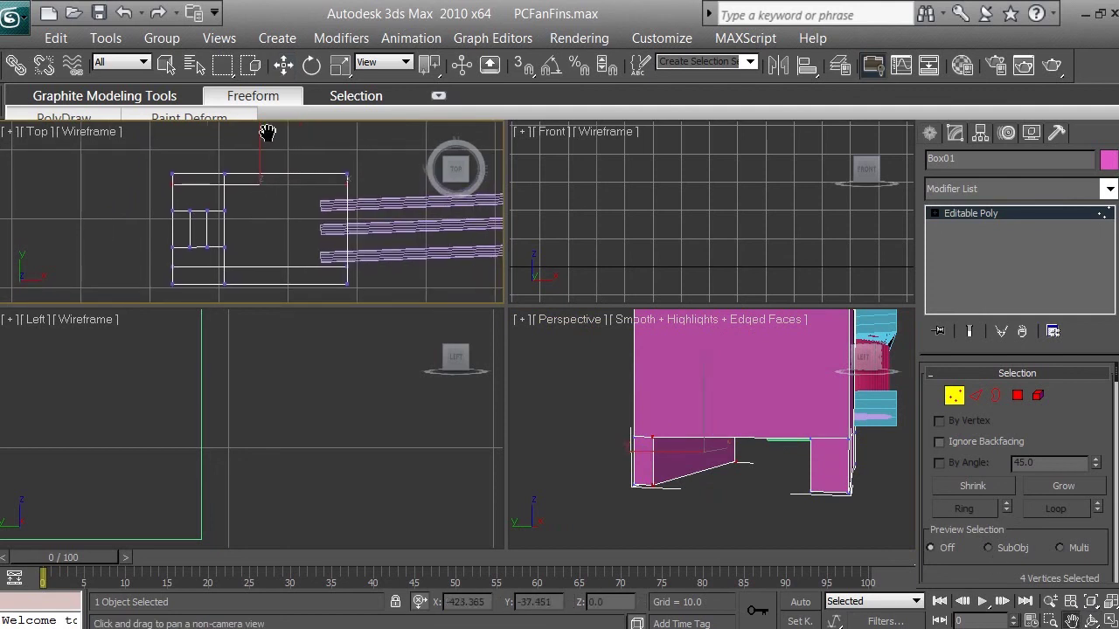
click(284, 66)
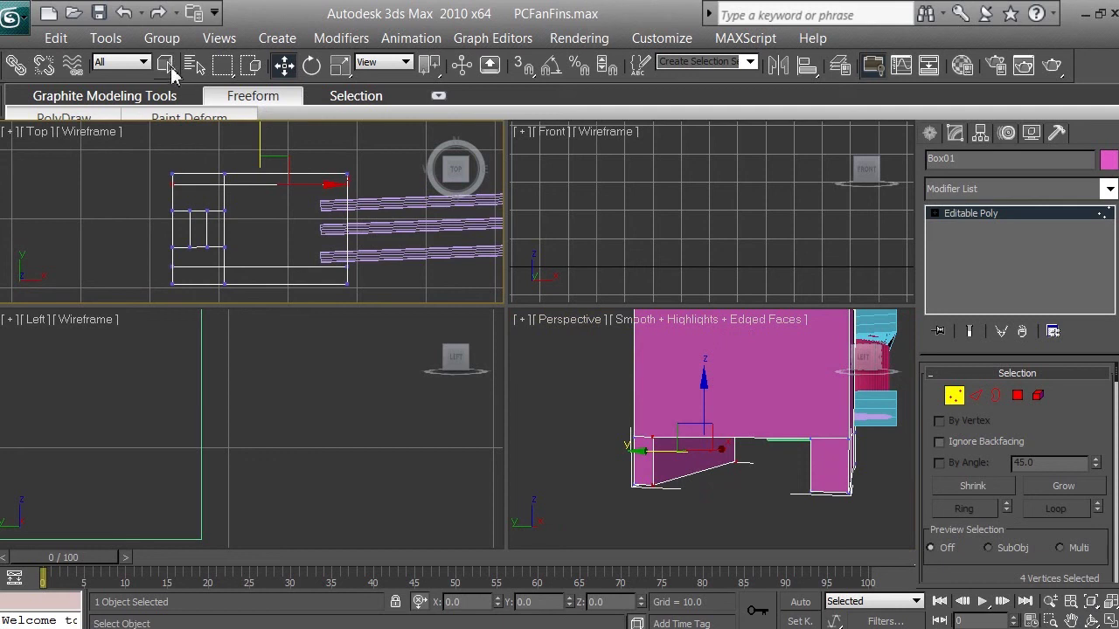
click(167, 68)
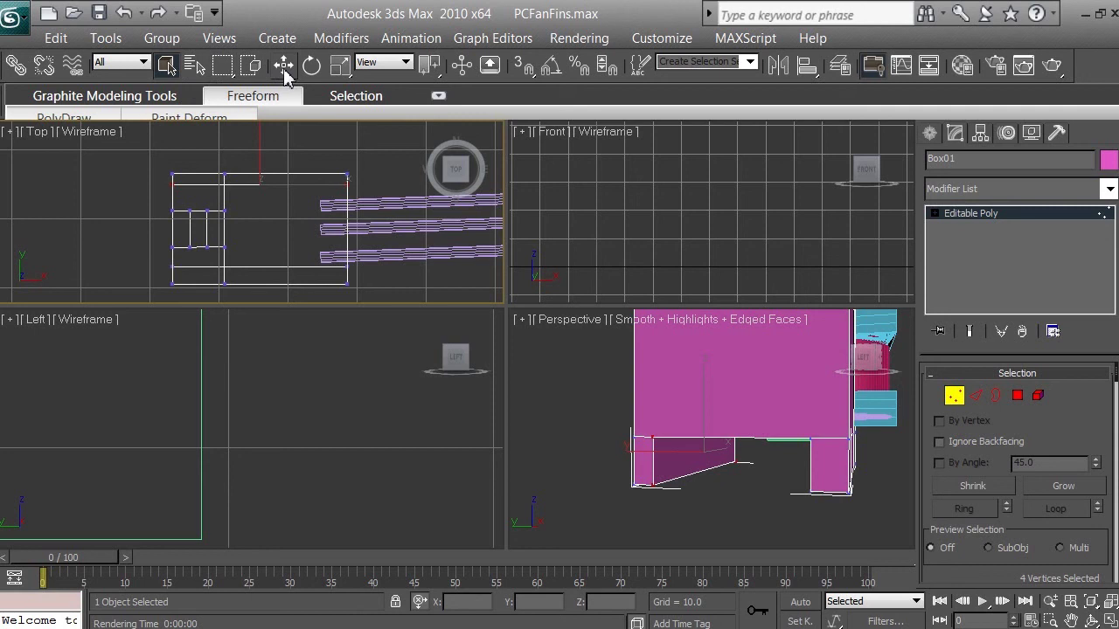
click(285, 66)
mouse_move(262, 133)
mouse_down()
mouse_move(269, 192)
mouse_move(268, 141)
mouse_up()
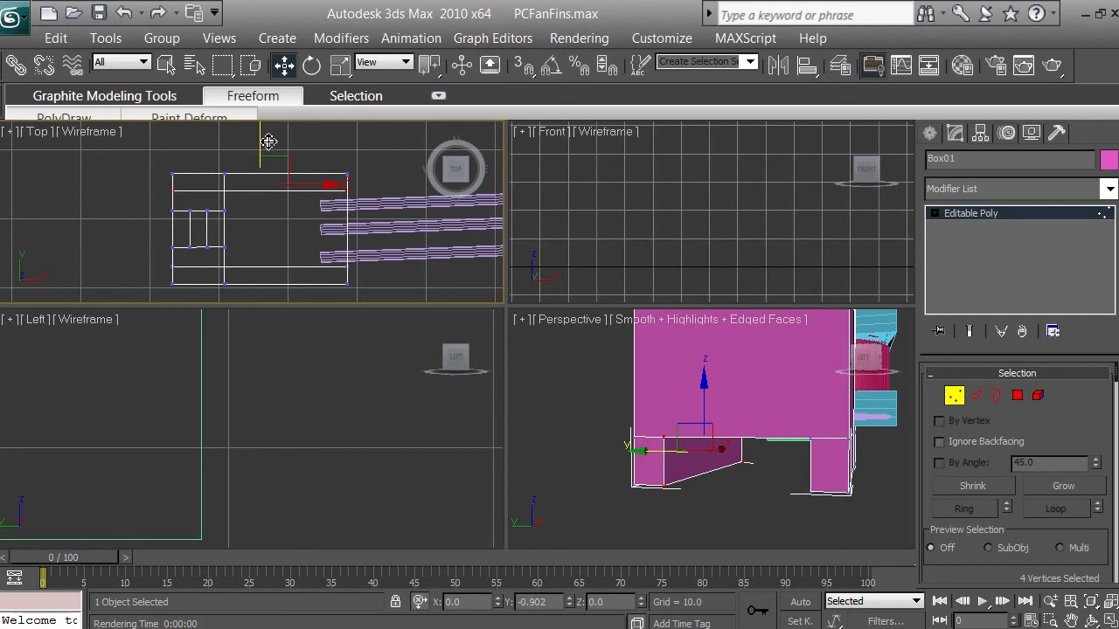
drag(268, 141, 267, 138)
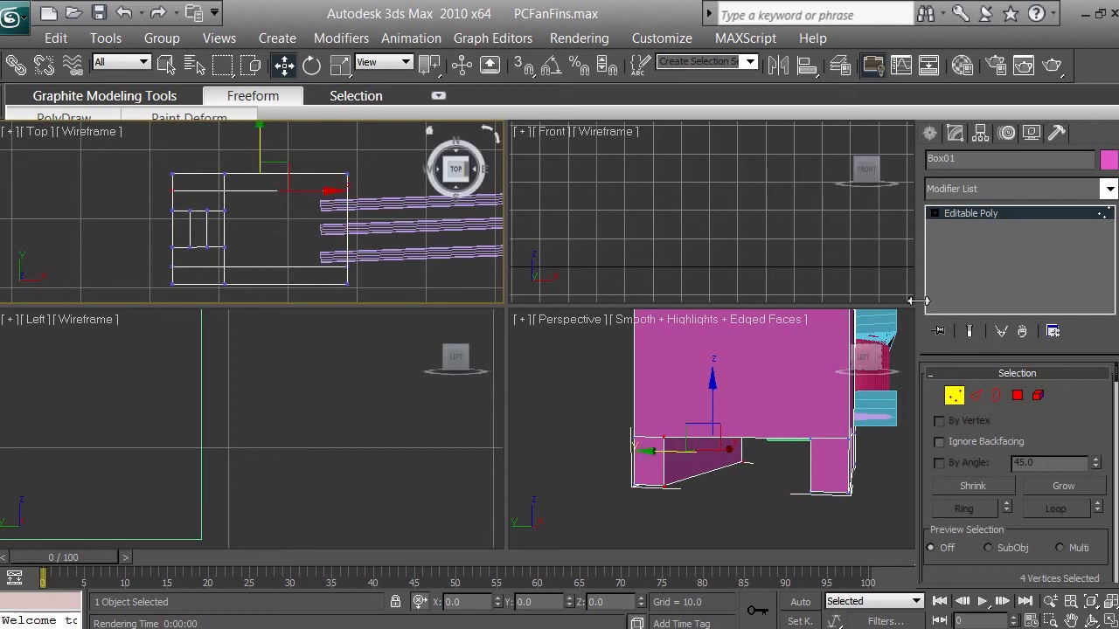
Select only the two large polygons flanking the three narrow strips at the end of the box's top face.
click(1091, 619)
click(719, 393)
mouse_move(720, 392)
mouse_down()
mouse_move(719, 362)
mouse_move(720, 399)
mouse_move(719, 381)
mouse_up()
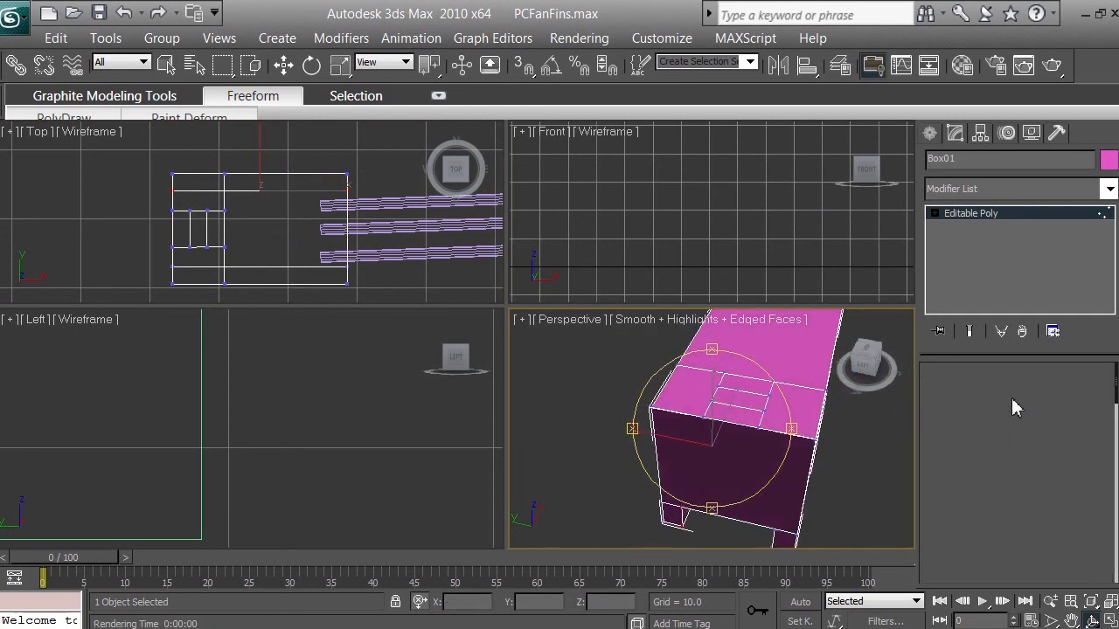
key(4)
key(w)
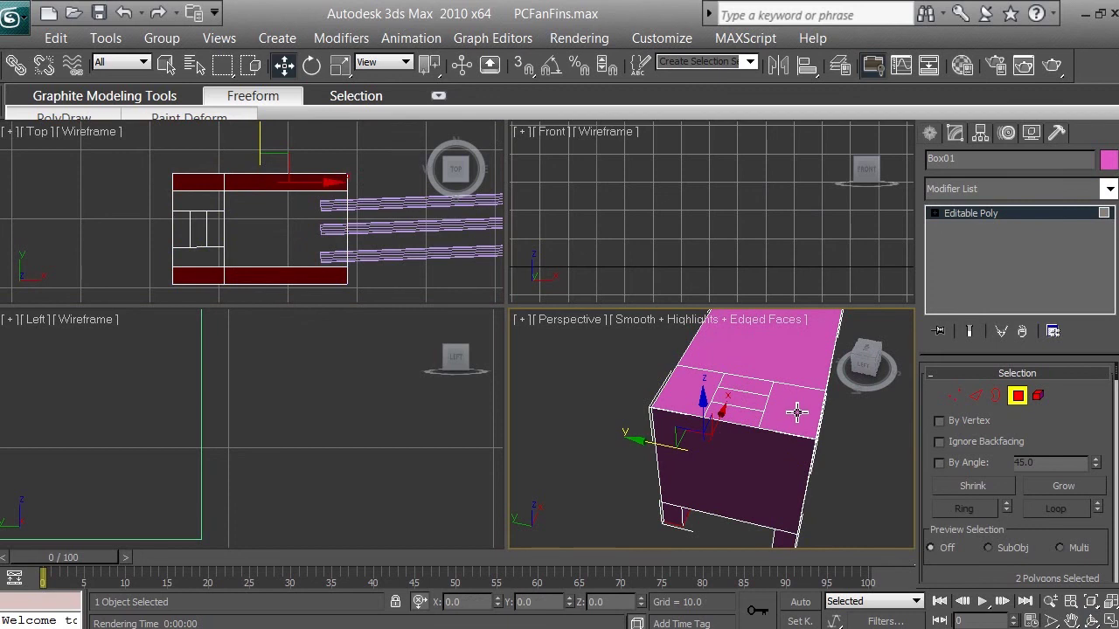
click(796, 412)
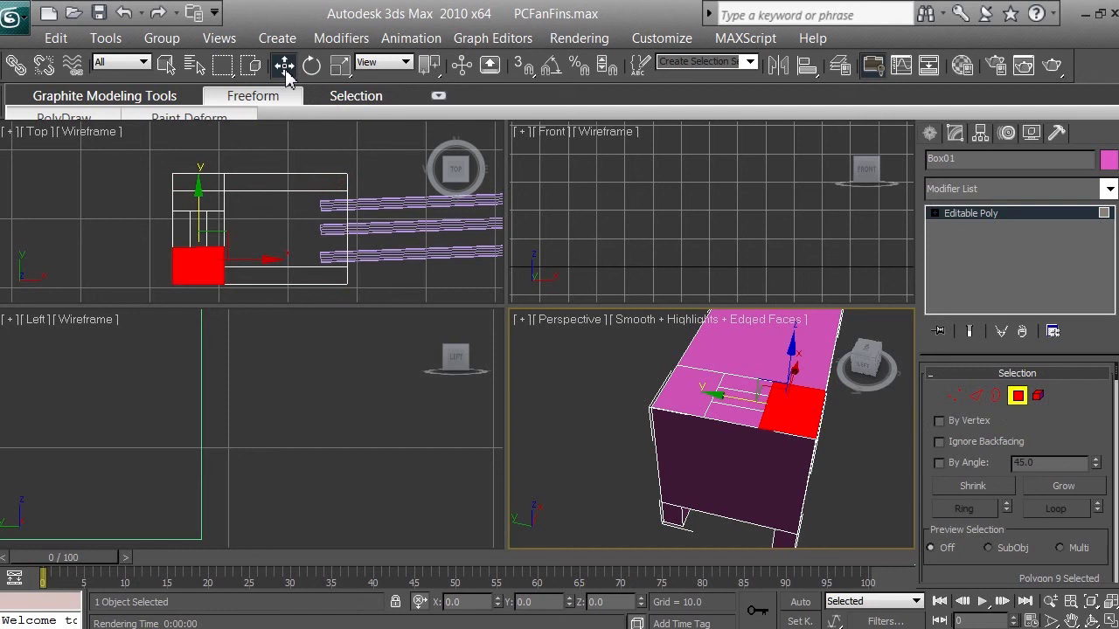
click(172, 70)
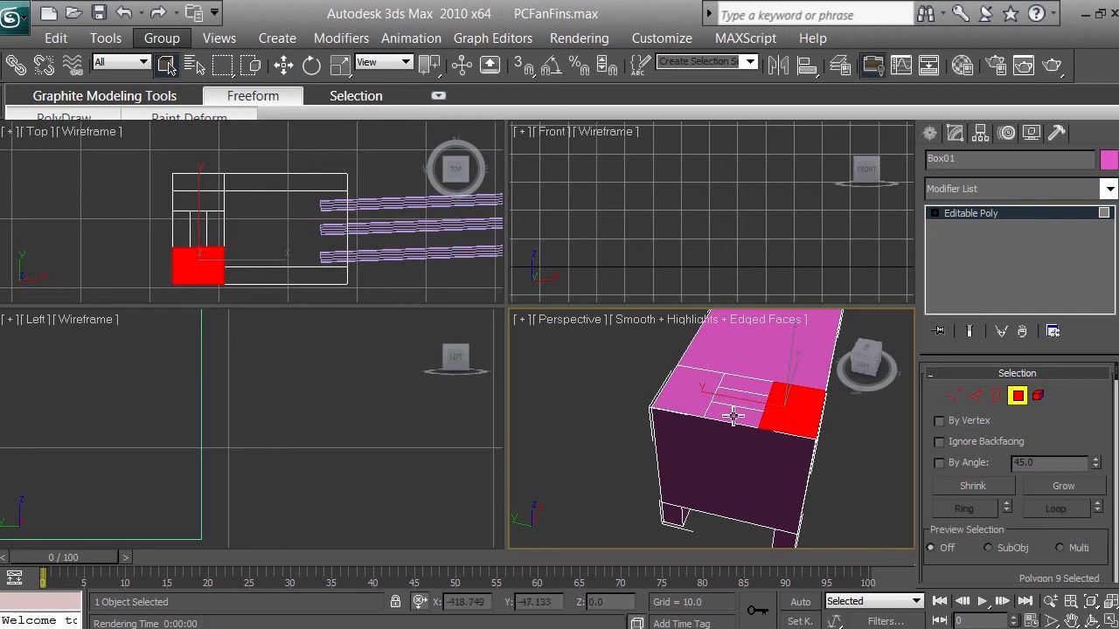
ctrl+click(697, 389)
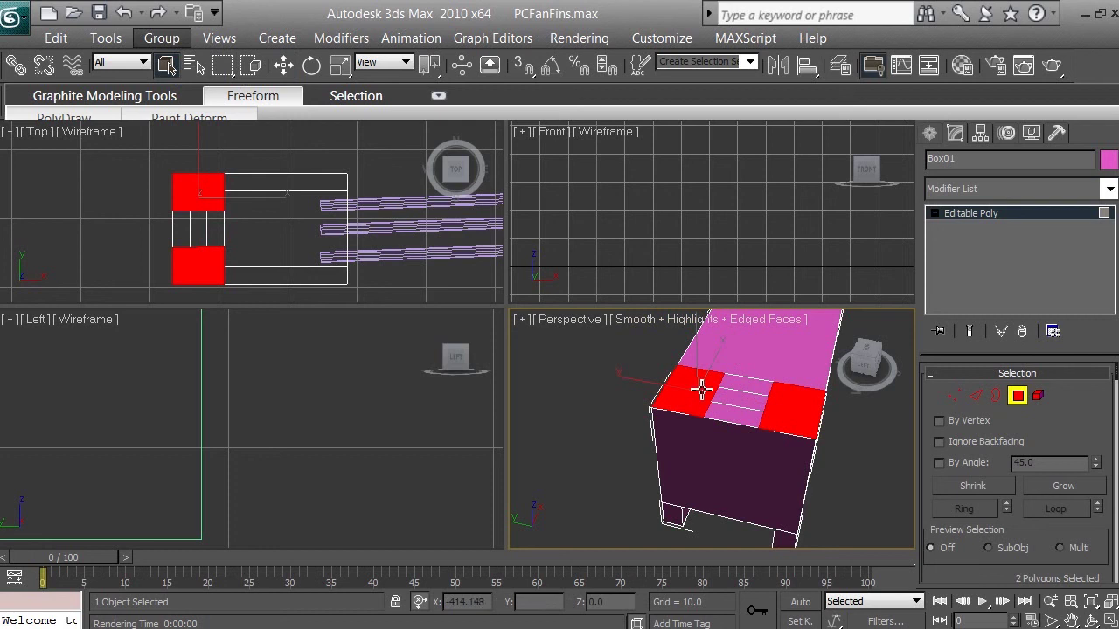
ctrl+click(742, 417)
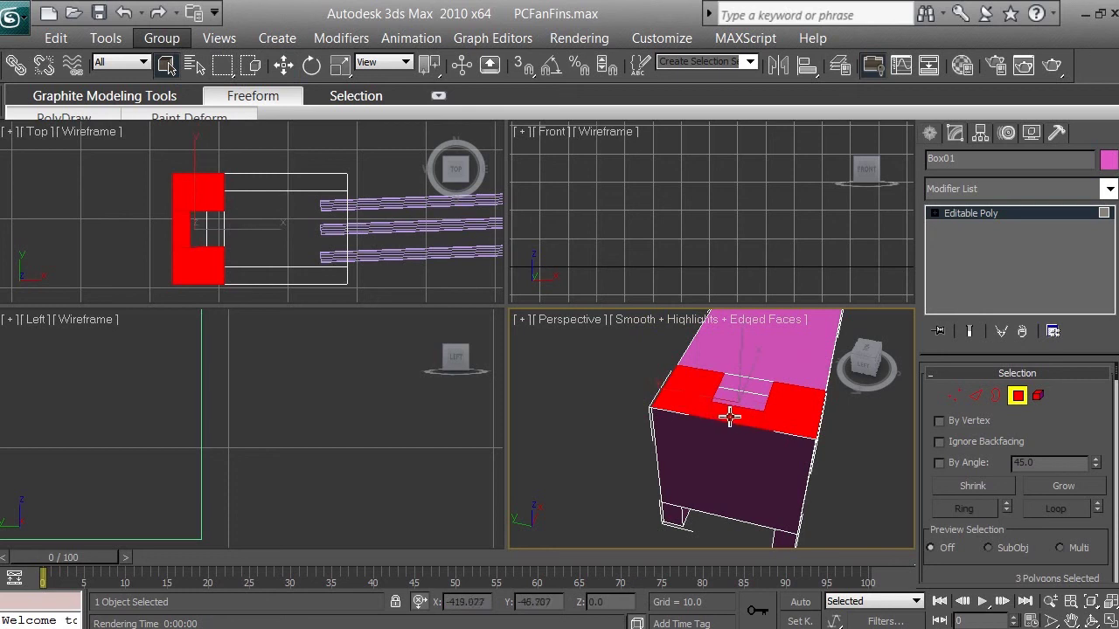
alt+click(733, 417)
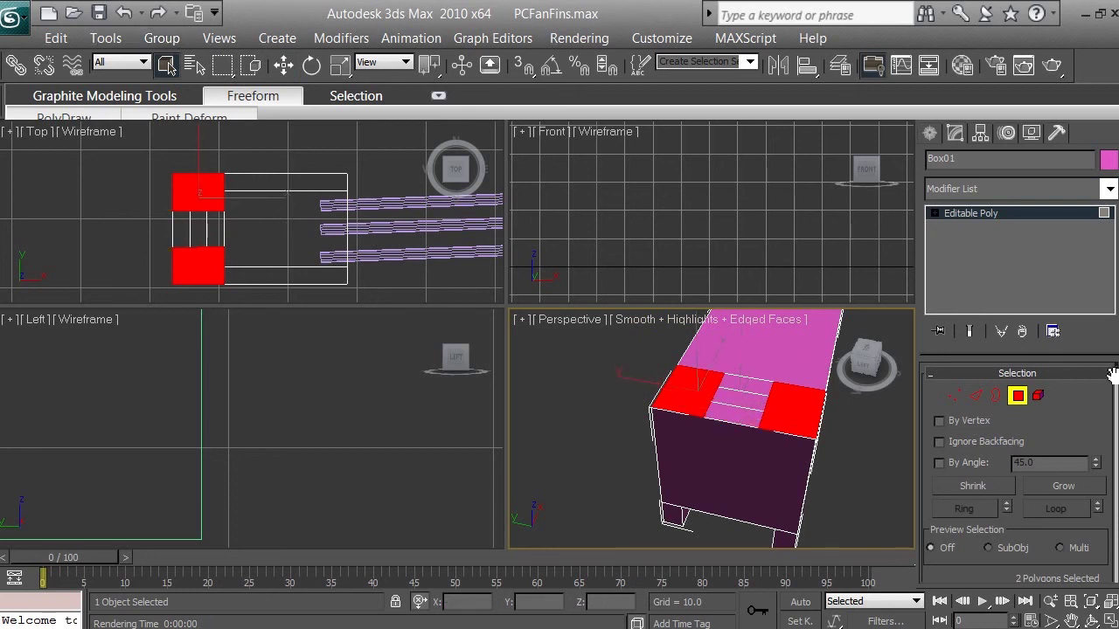
Inset the two selected top polygons as a group by an amount of 2.0.
drag(1116, 370, 1116, 402)
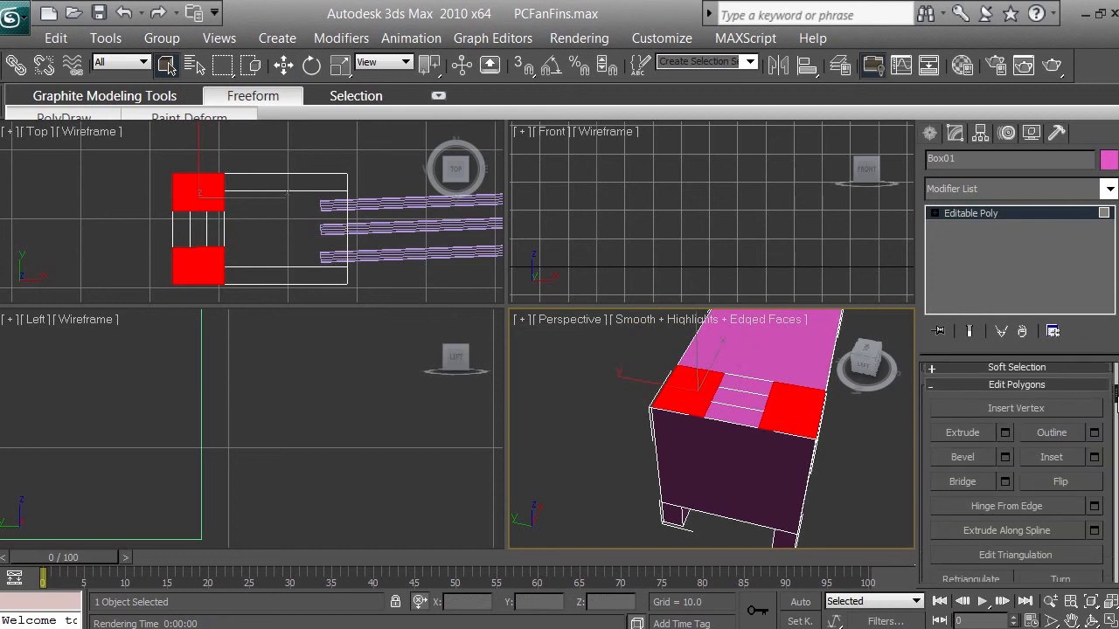
click(1094, 457)
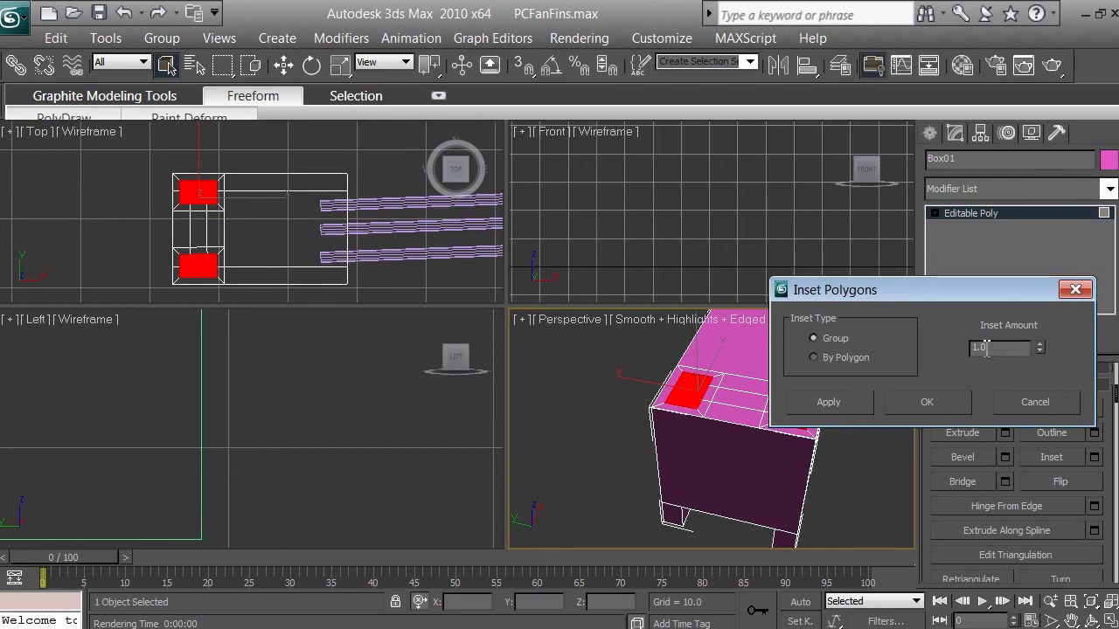
drag(997, 347, 960, 348)
text(2)
key(Return)
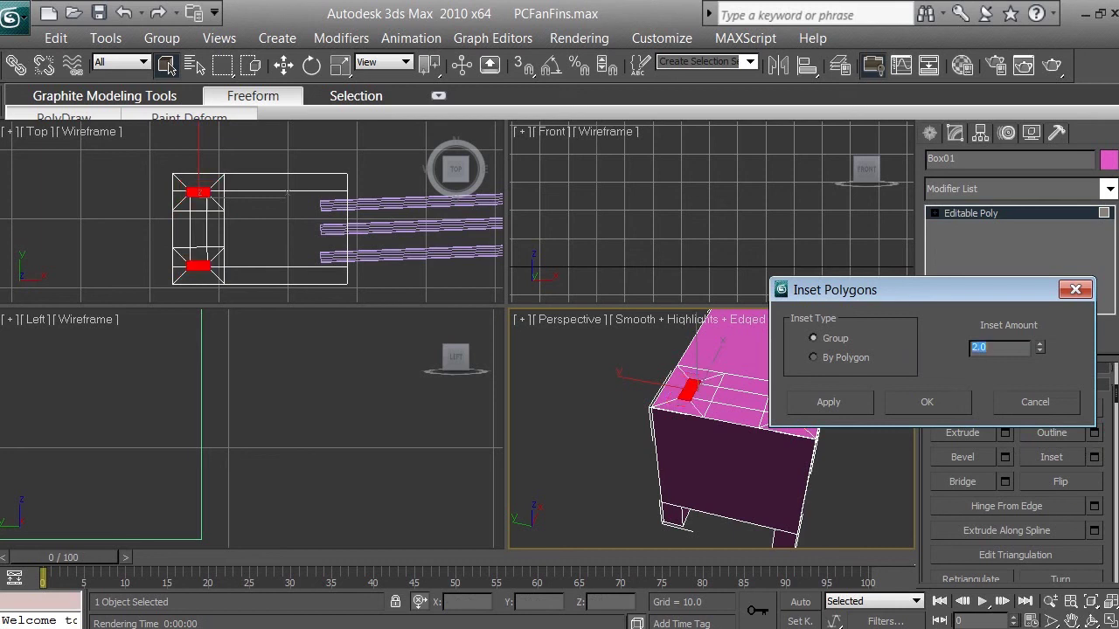
click(929, 404)
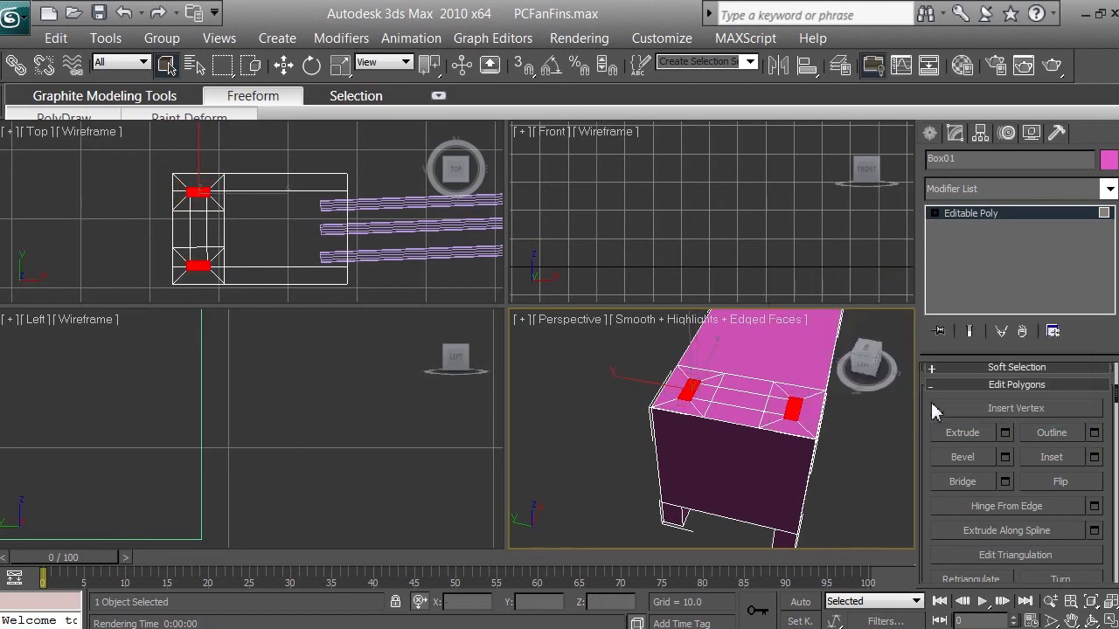
Select the three narrow polygons between the two inset areas on the box's top and inset them as a group by 2.0.
click(727, 410)
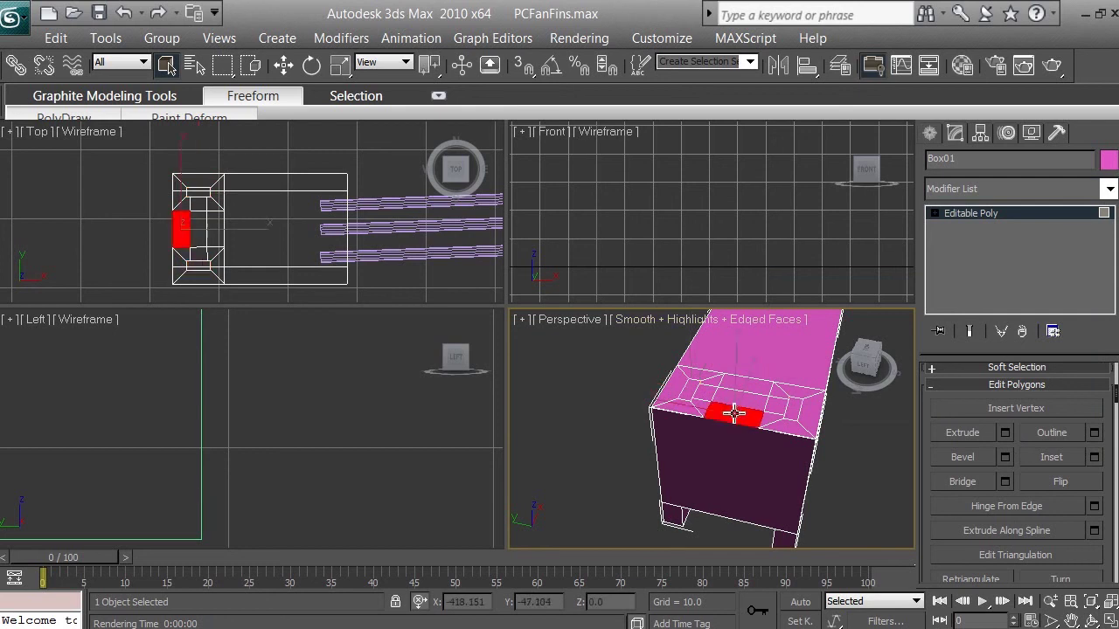
click(742, 404)
ctrl+click(741, 385)
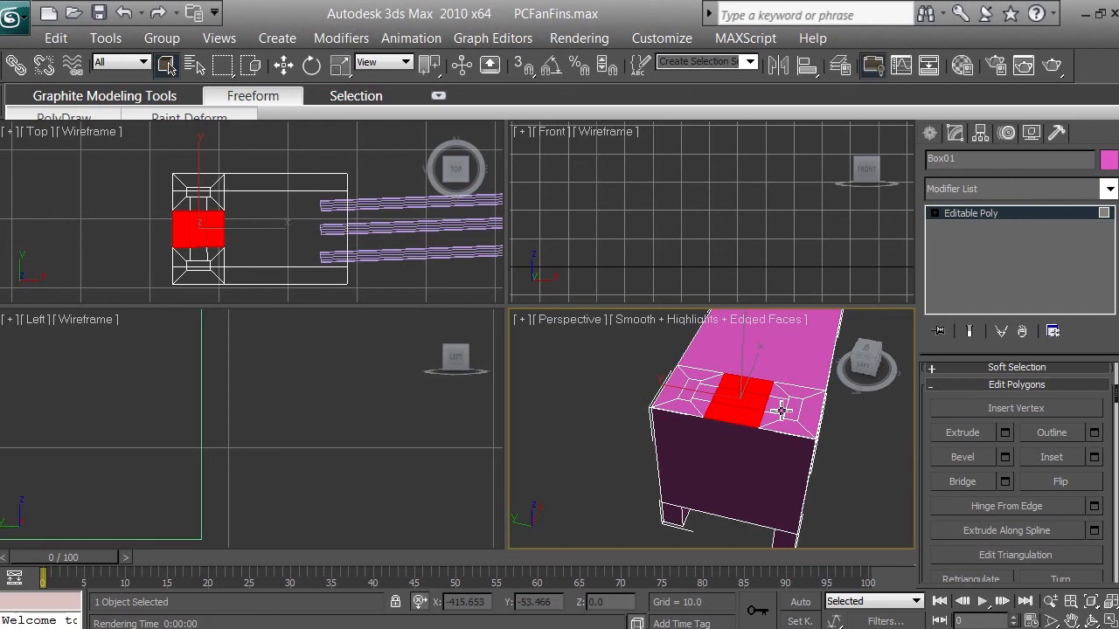
click(741, 417)
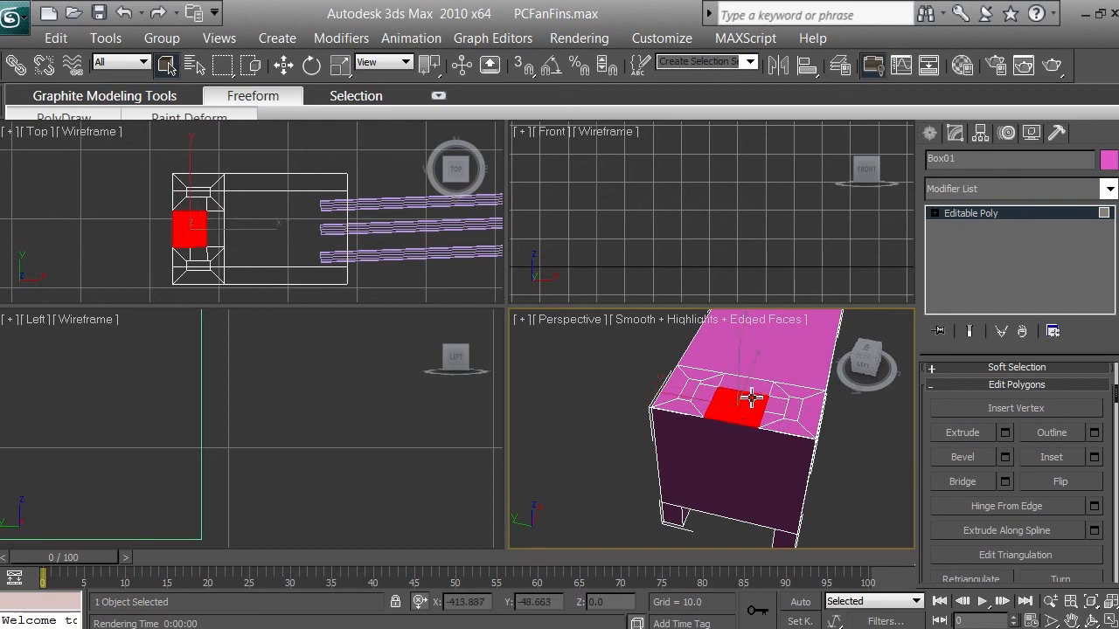
ctrl+click(750, 388)
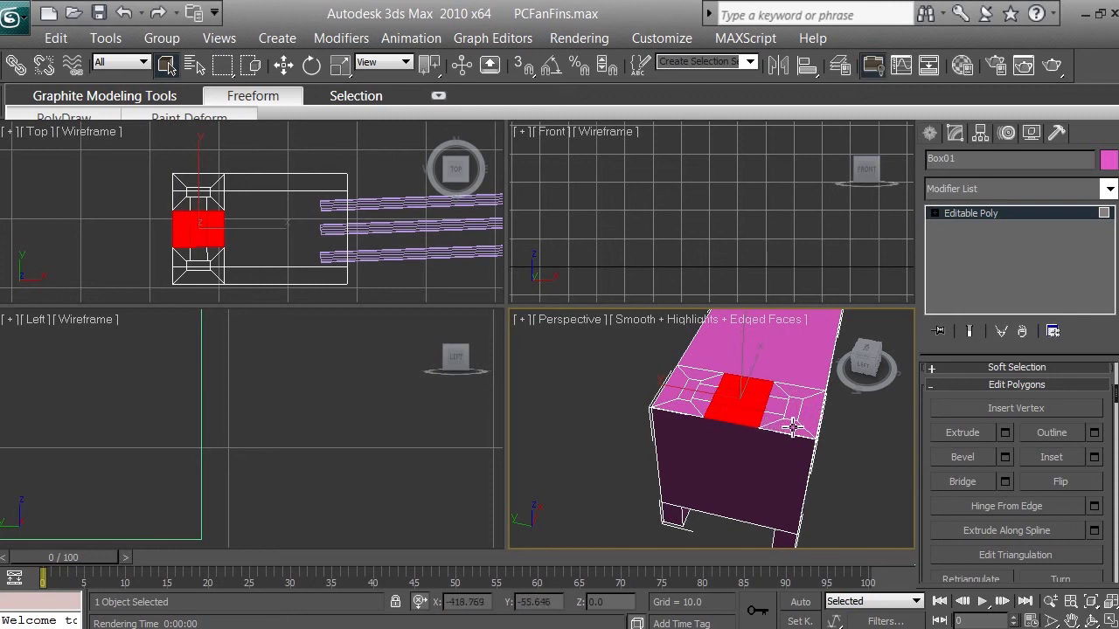
click(1093, 457)
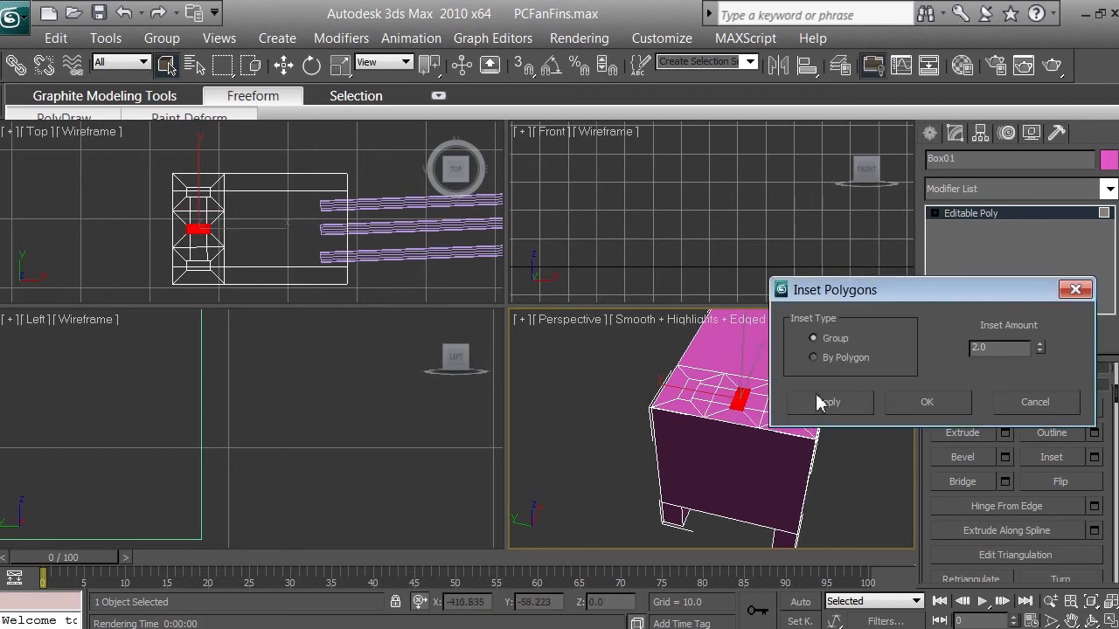
drag(904, 288, 851, 161)
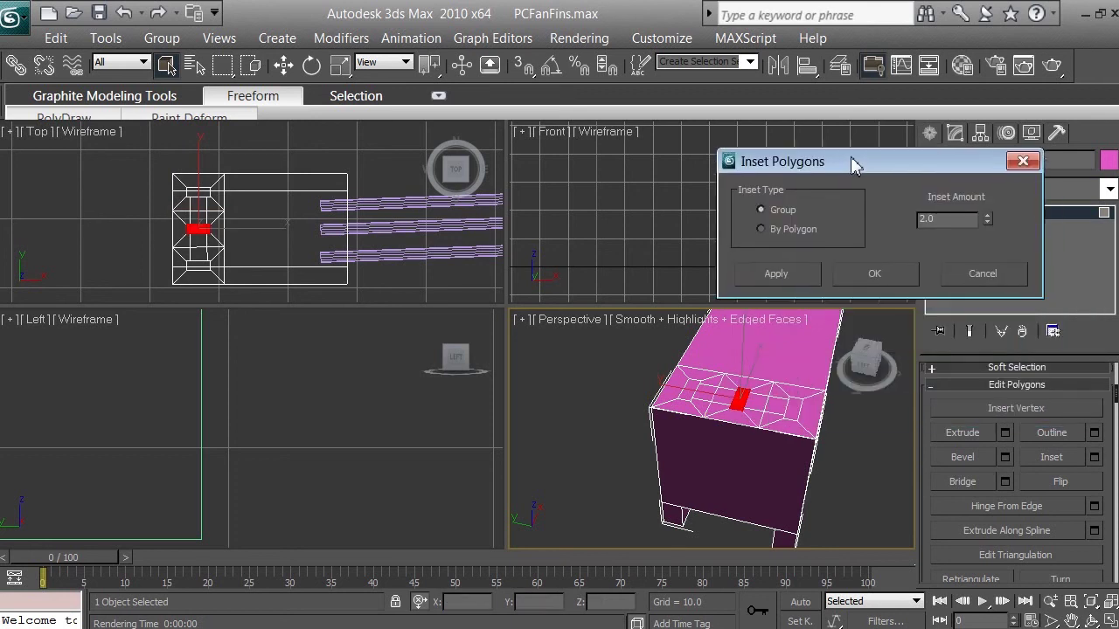